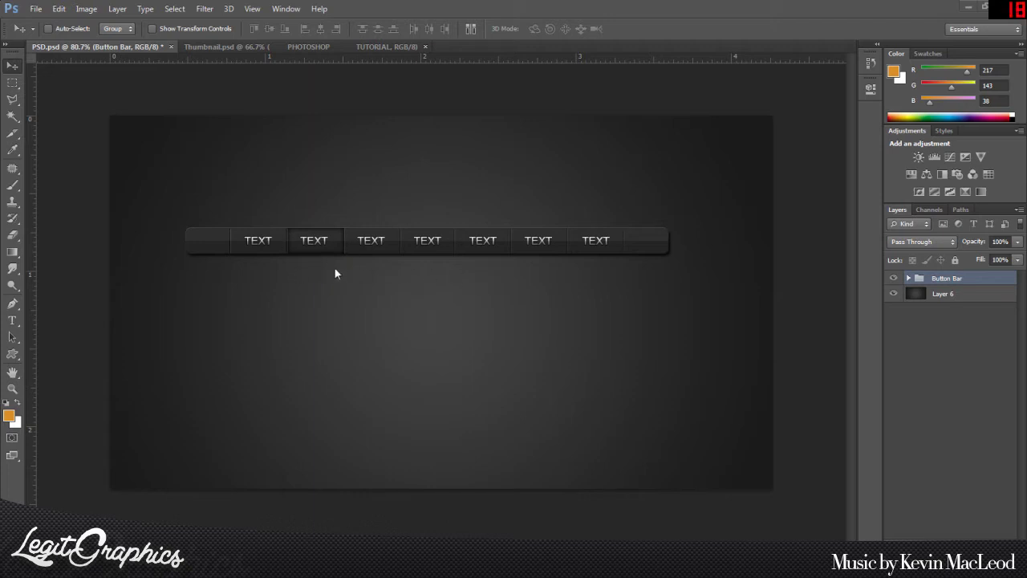
# Nudge the sixth button's TEXT label a pixel right, then about 2 px left, to centre it
pyautogui.click(908, 278)
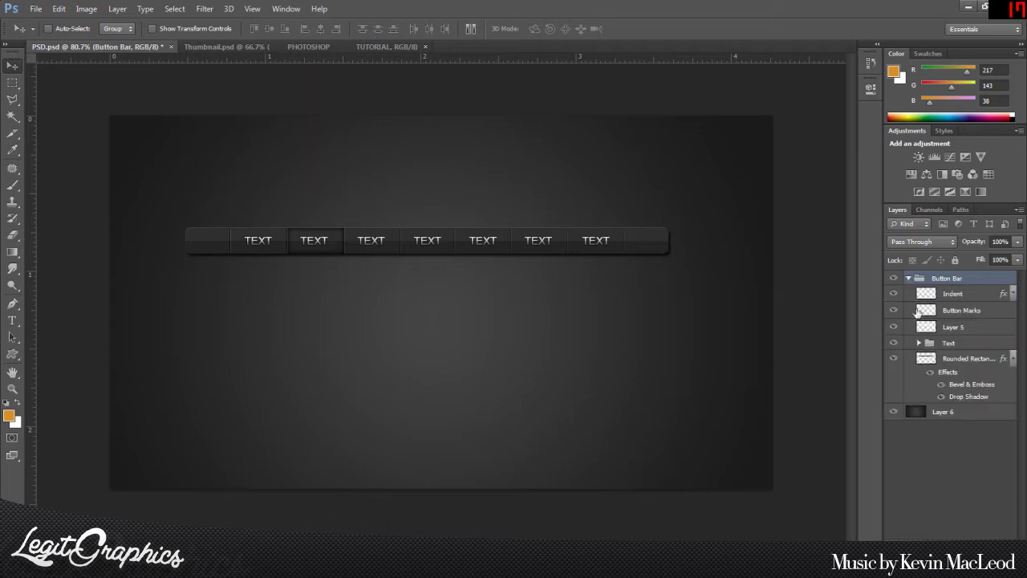
pyautogui.click(919, 343)
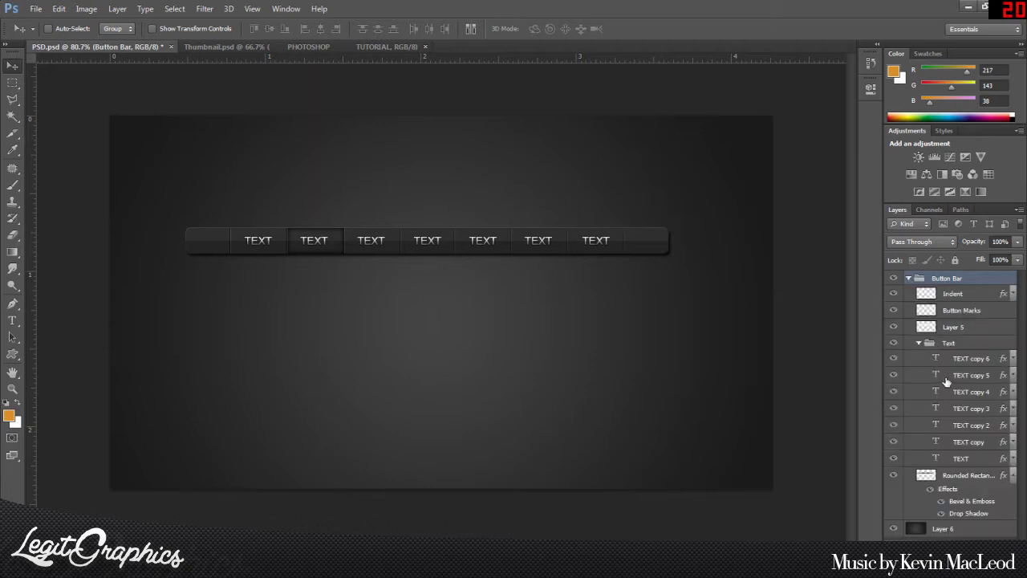
pyautogui.click(957, 375)
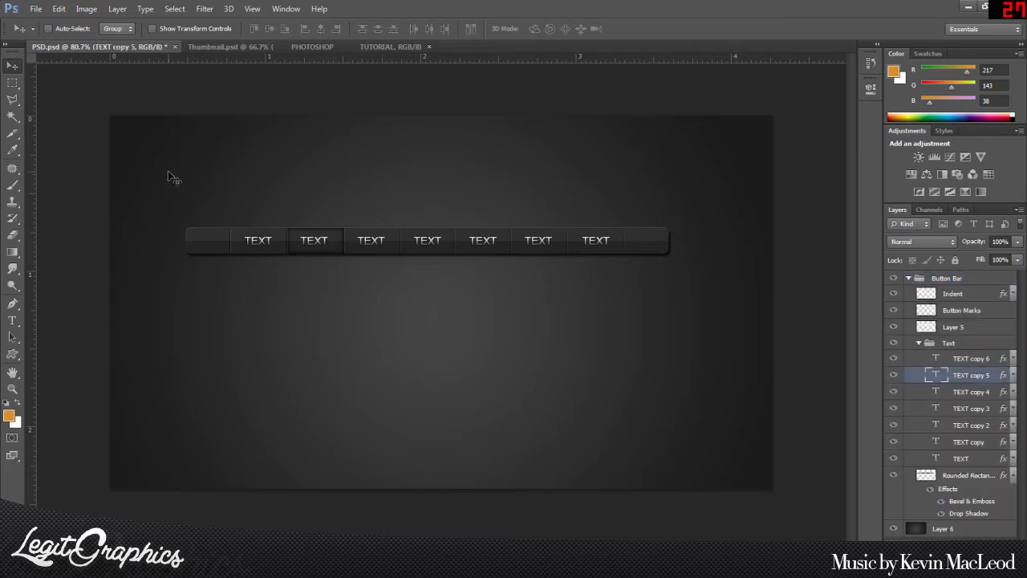
pyautogui.press('Right')
pyautogui.press('Right')
pyautogui.moveTo(316, 251); pyautogui.dragTo(314, 249)
pyautogui.click(963, 442)
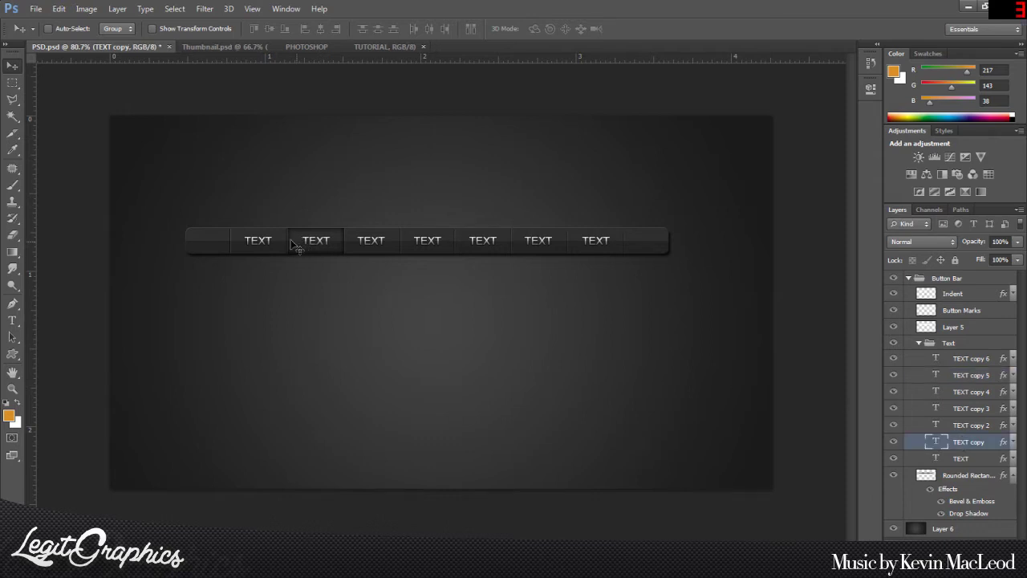
pyautogui.click(12, 83)
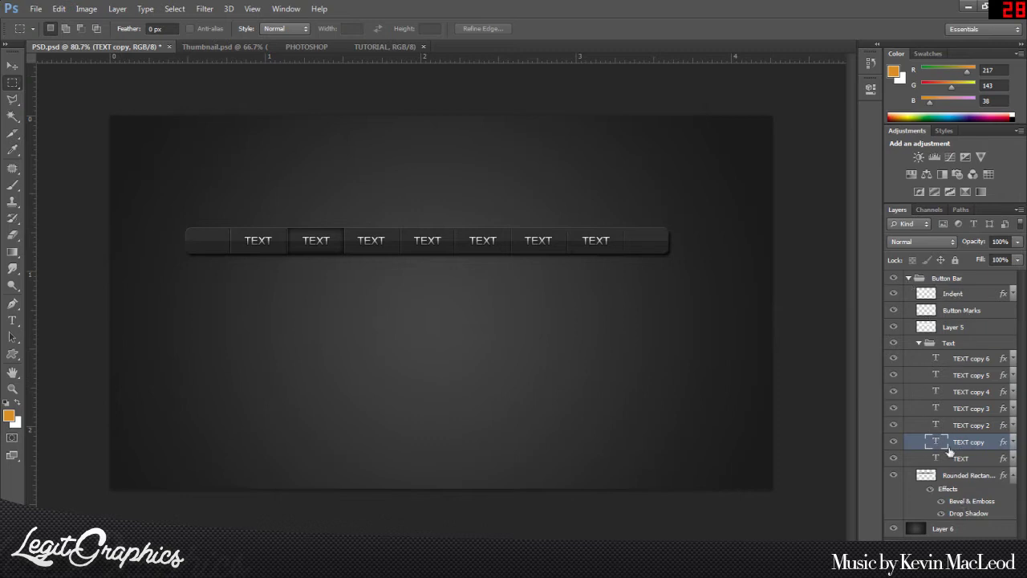
pyautogui.click(910, 278)
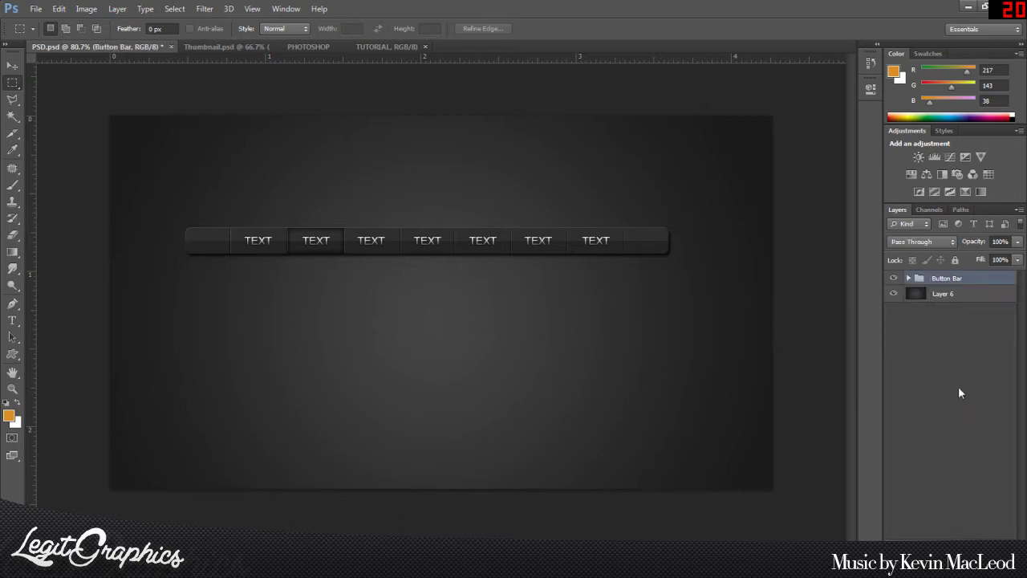
# Add a layer above Layer 6 and draw a 931 × 57 px, 10 px-radius rounded bar below
pyautogui.click(942, 295)
pyautogui.hotkey('ctrl', 'shift', 'alt', 'n')
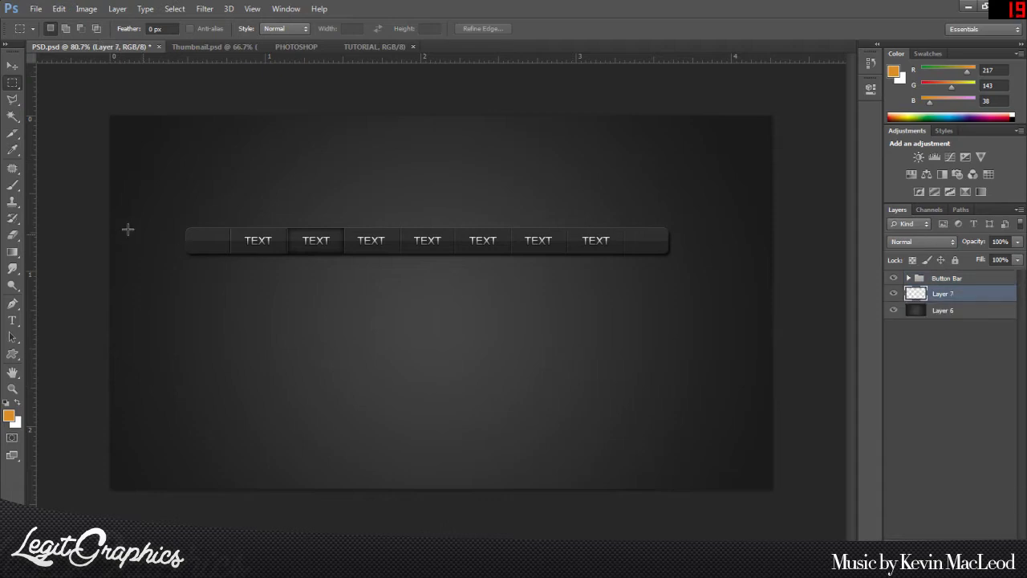
pyautogui.click(11, 359)
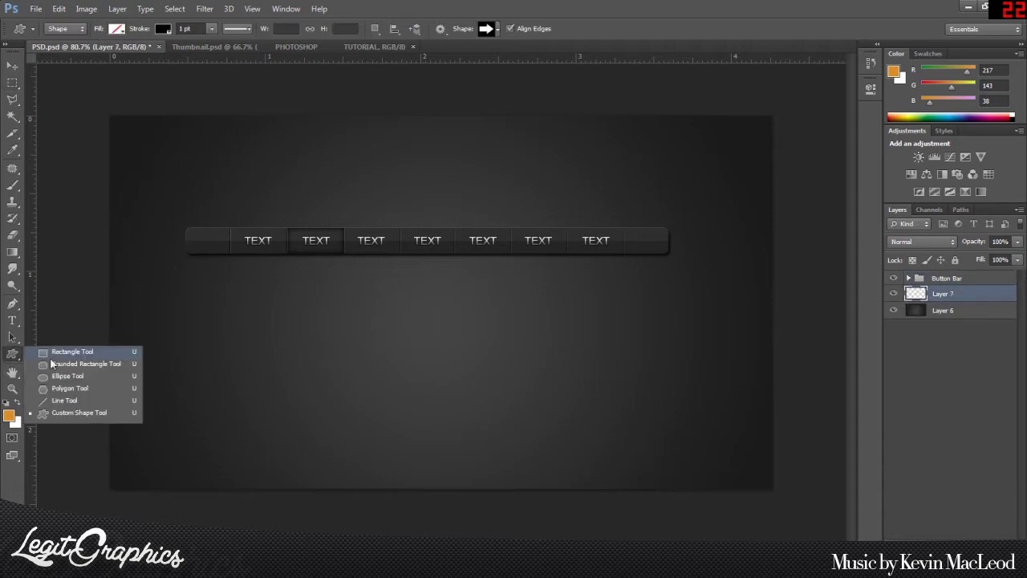
pyautogui.click(51, 366)
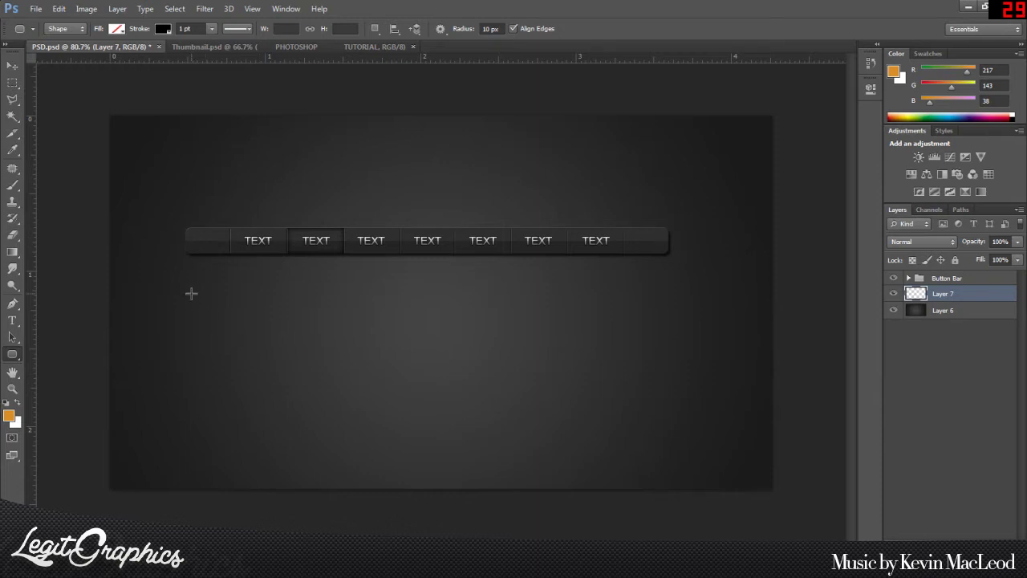
pyautogui.moveTo(187, 312)
pyautogui.mouseDown()
pyautogui.moveTo(396, 331)
pyautogui.moveTo(667, 338)
pyautogui.mouseUp()
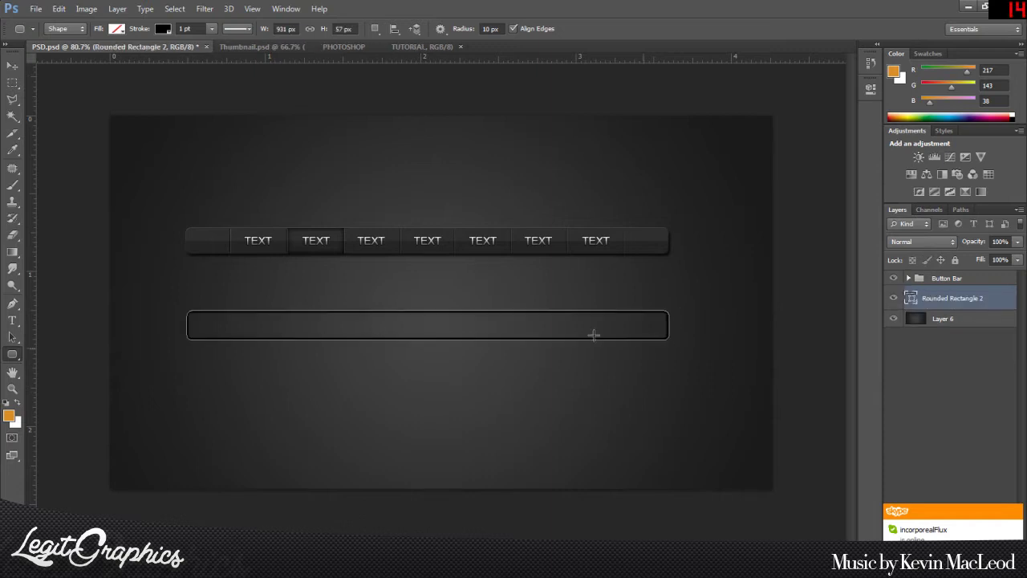
# Give the new bar a dark grey fill and no stroke
pyautogui.click(120, 28)
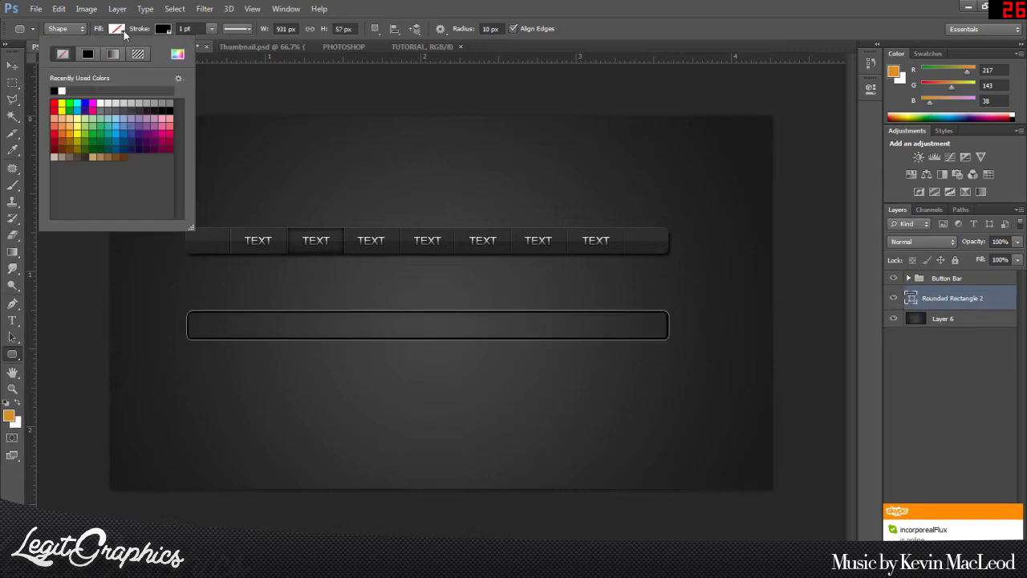
pyautogui.click(126, 106)
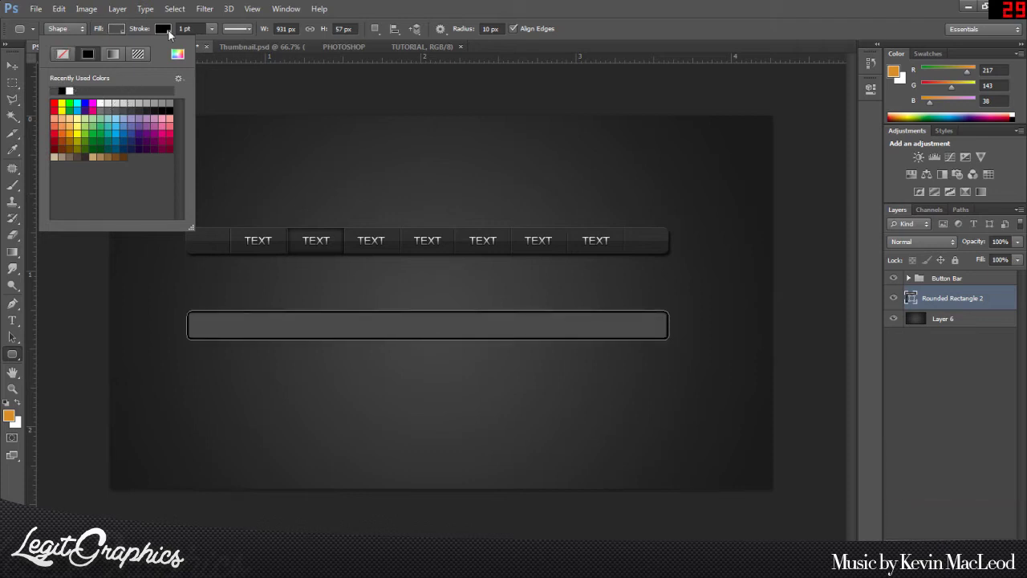
pyautogui.click(163, 29)
pyautogui.click(108, 53)
pyautogui.click(367, 11)
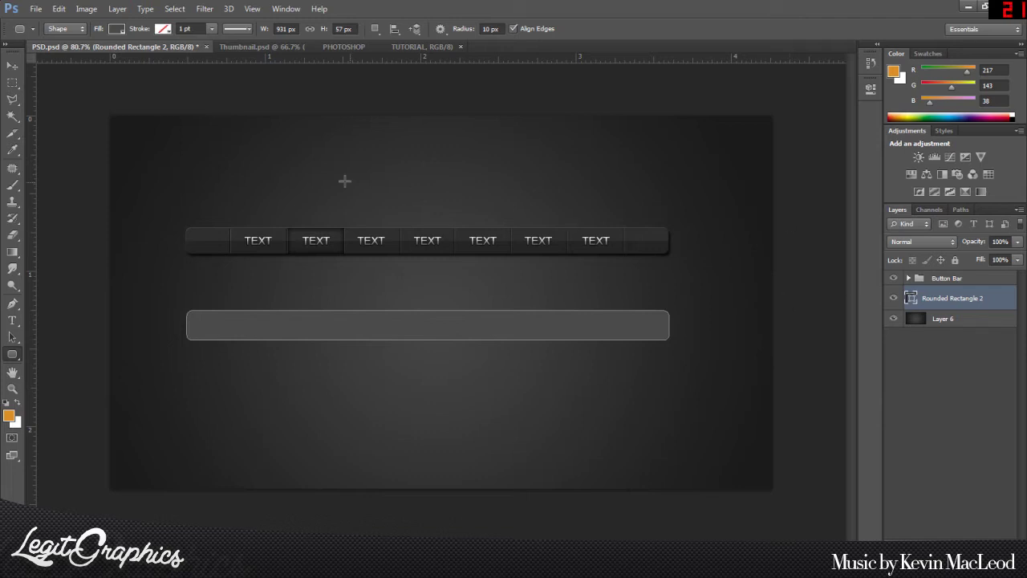
pyautogui.click(113, 28)
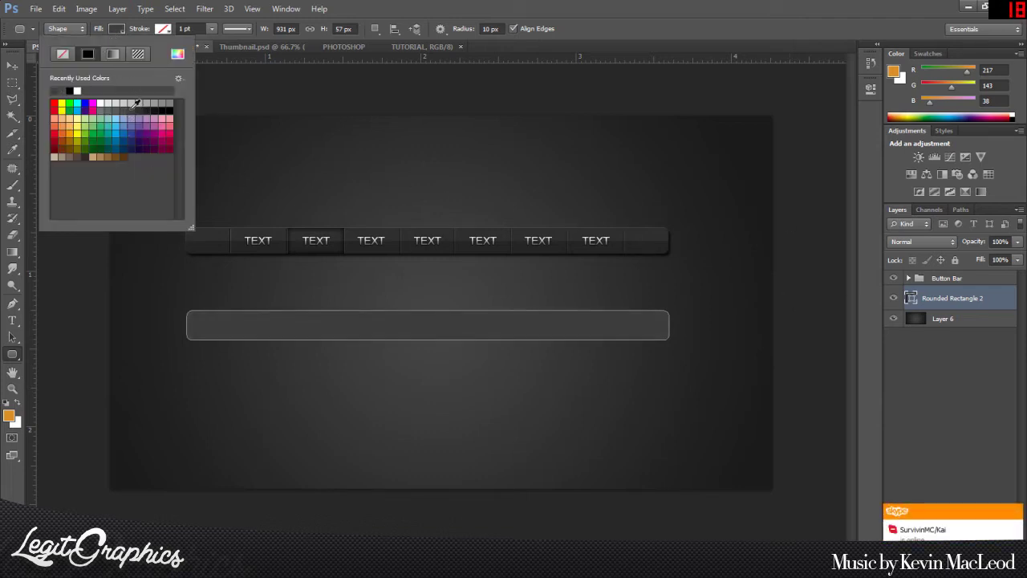
pyautogui.click(146, 105)
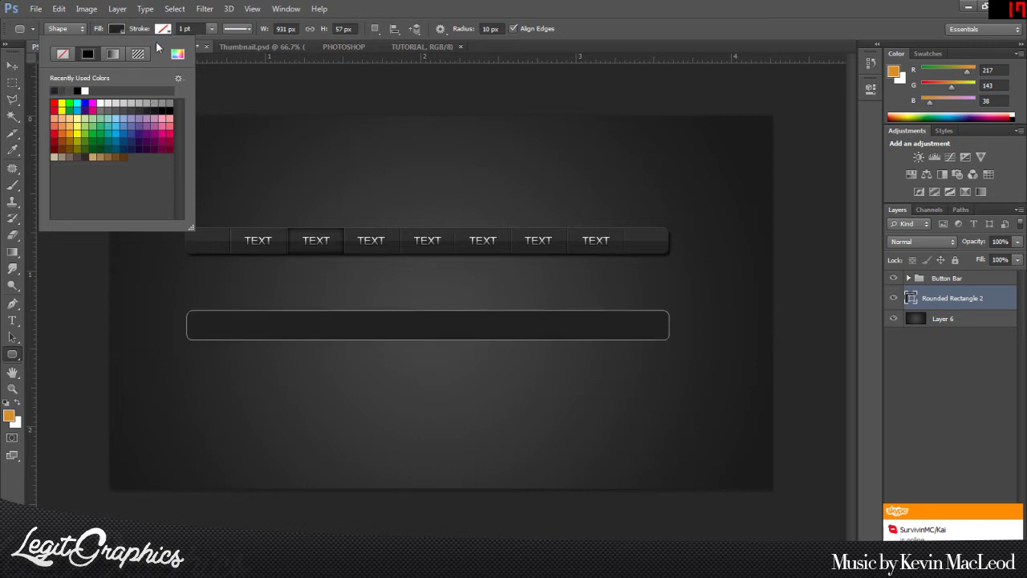
pyautogui.click(283, 38)
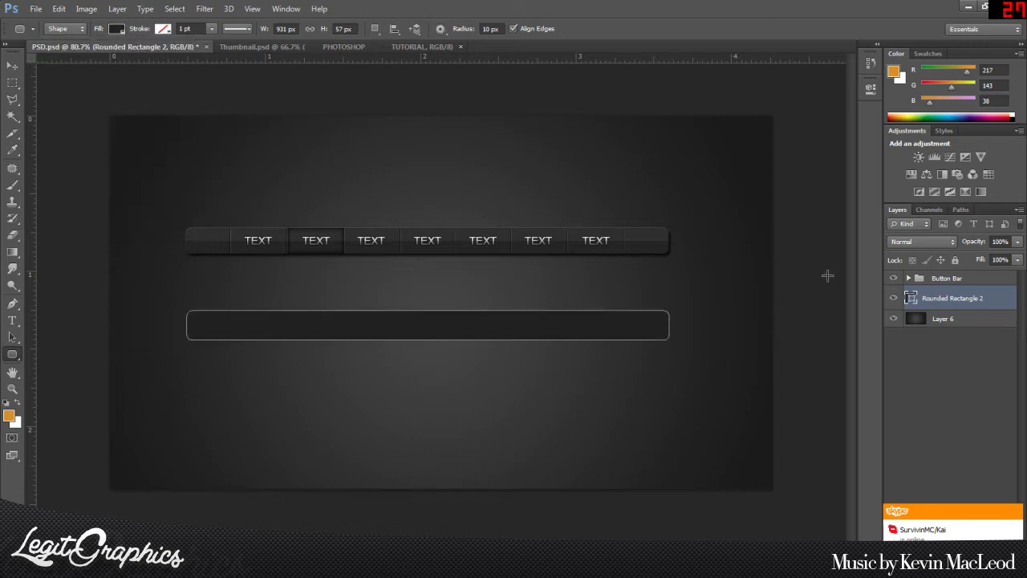
# Rasterize the Rounded Rectangle 2 shape layer
pyautogui.rightClick(952, 298)
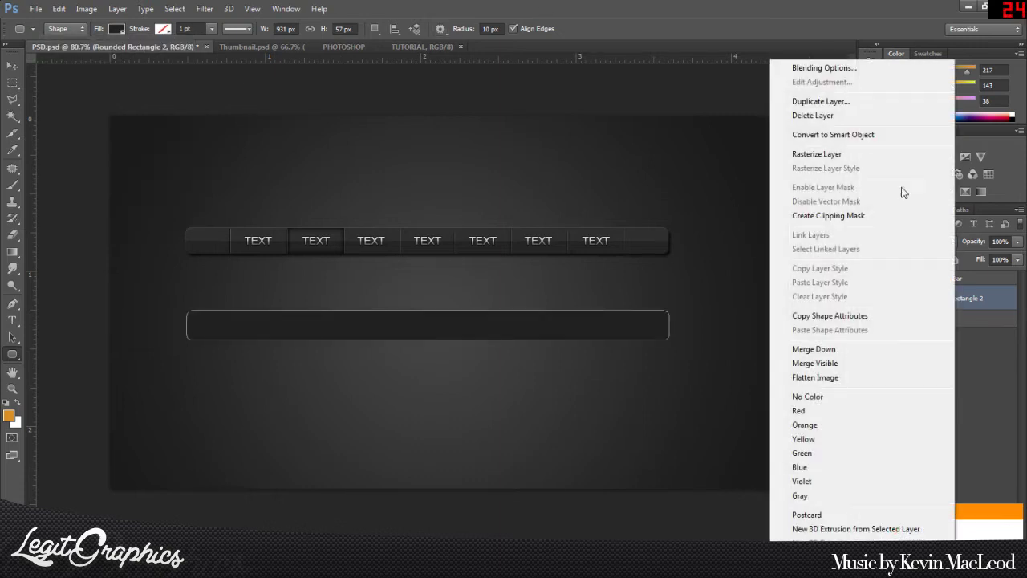
pyautogui.click(815, 154)
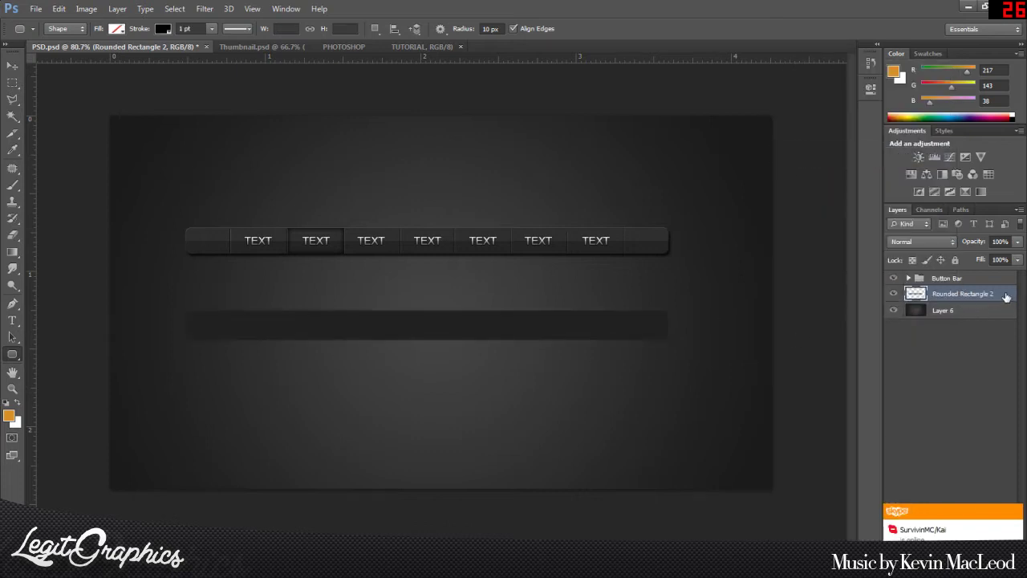
pyautogui.doubleClick(1007, 297)
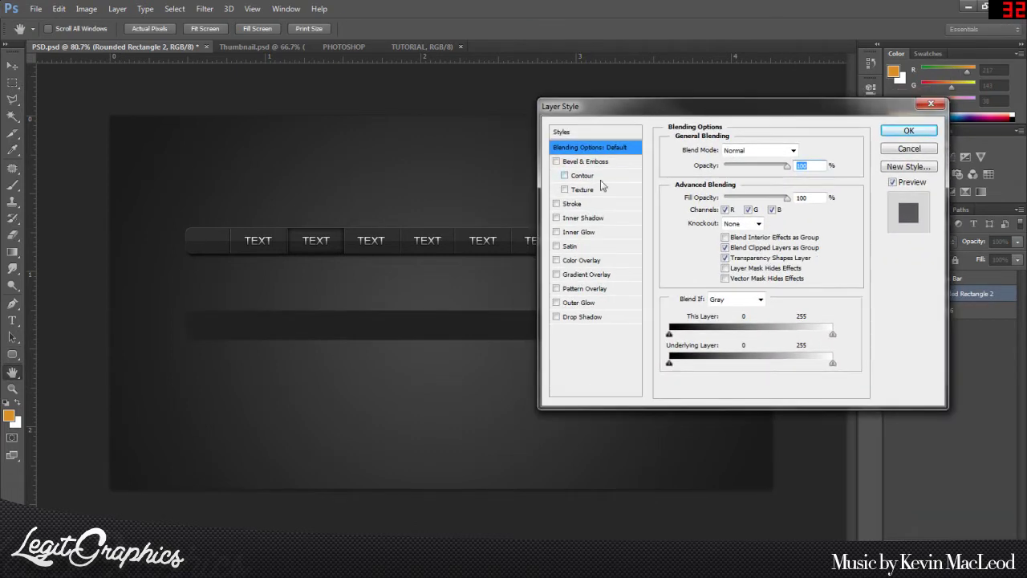
# Add a drop shadow and Bevel & Emboss with 1% depth and about 36% highlight opacity
pyautogui.click(556, 316)
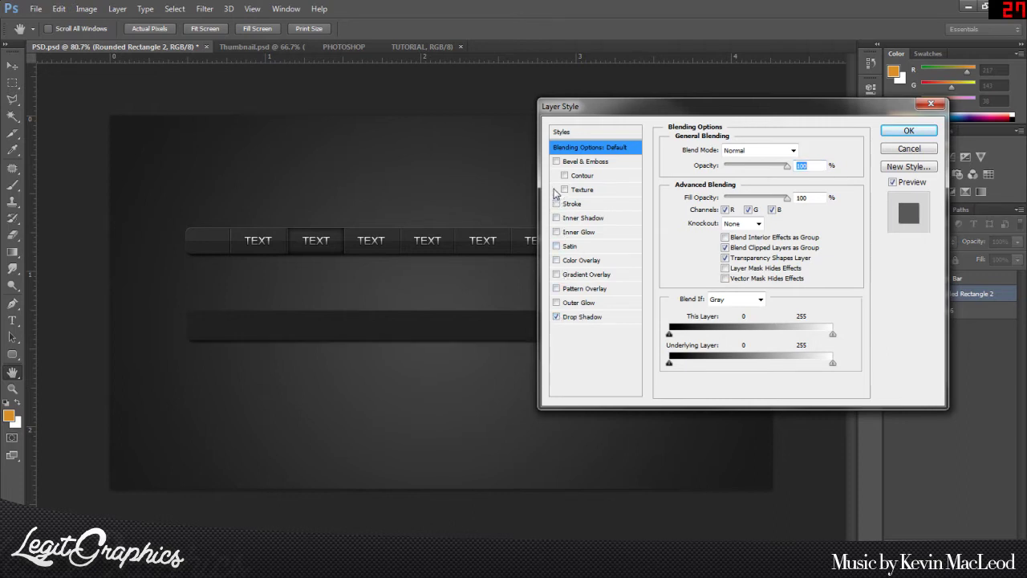
pyautogui.click(557, 161)
pyautogui.click(577, 161)
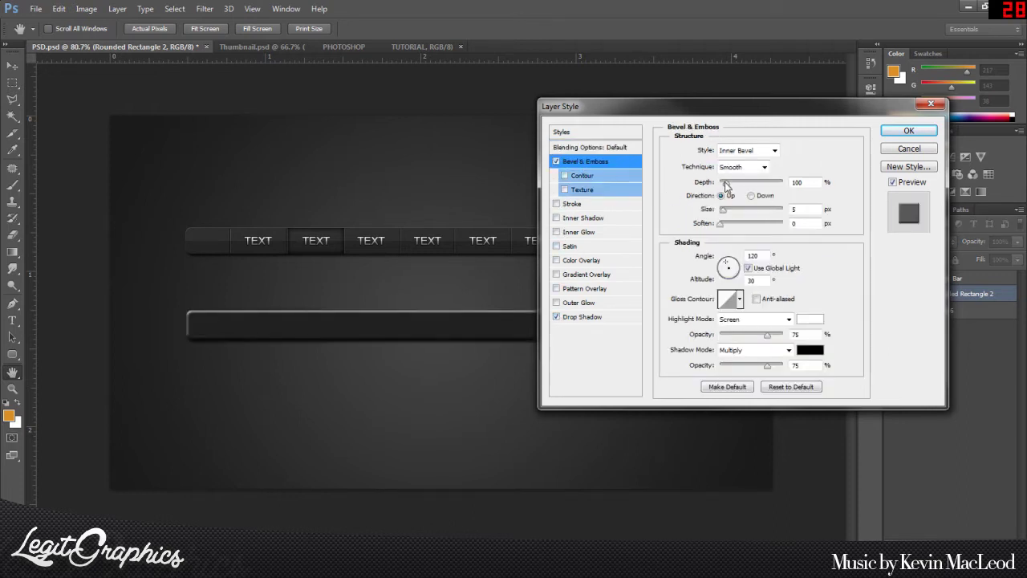
pyautogui.moveTo(726, 185); pyautogui.dragTo(629, 213)
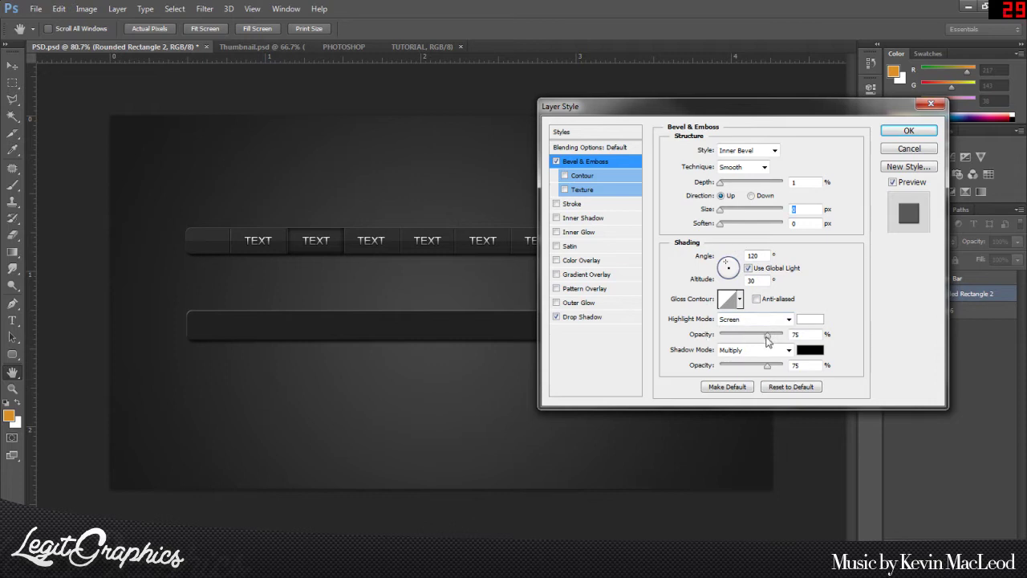
pyautogui.moveTo(766, 338); pyautogui.dragTo(730, 340)
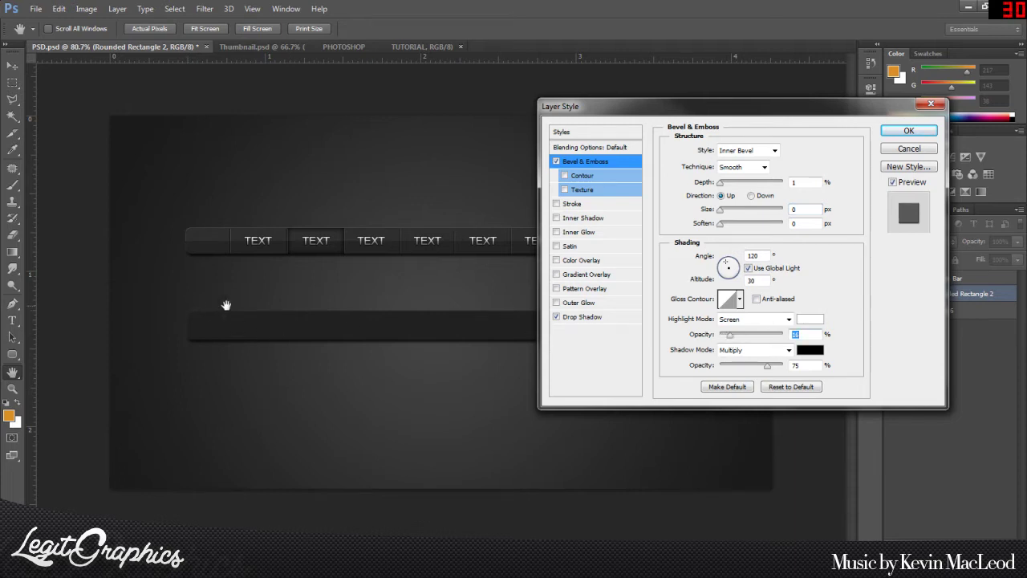
pyautogui.moveTo(730, 339)
pyautogui.mouseDown()
pyautogui.moveTo(782, 338)
pyautogui.moveTo(732, 339)
pyautogui.mouseUp()
pyautogui.click(909, 133)
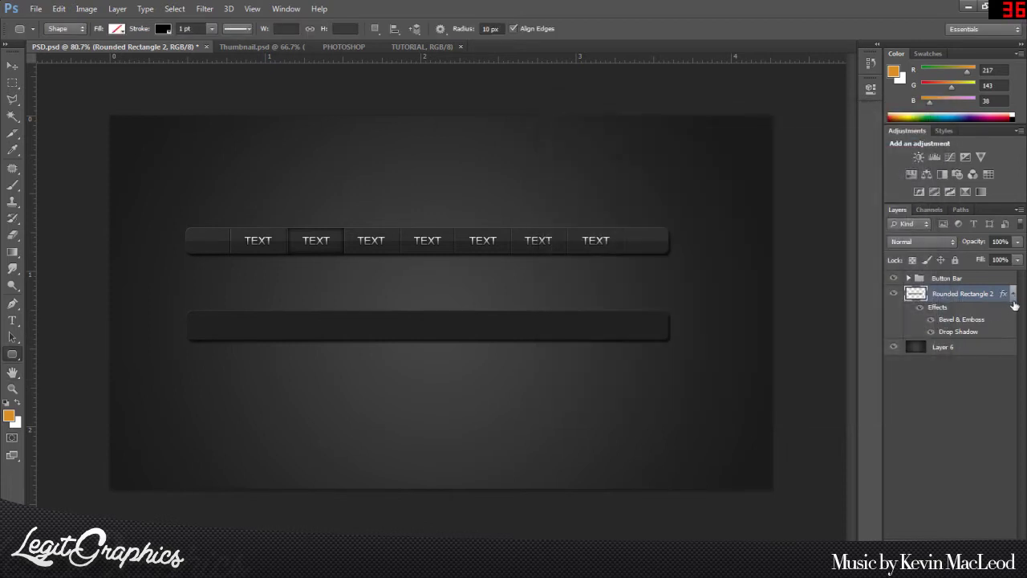
# Load the lower bar's outline as a selection and add empty Layer 7 above it
pyautogui.click(1013, 294)
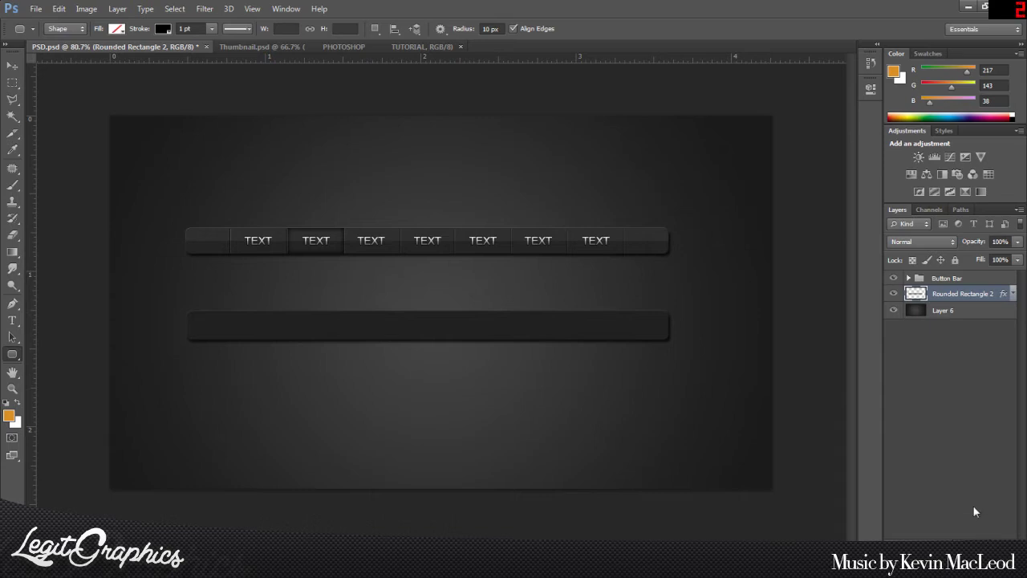
pyautogui.keyDown('ctrl'); pyautogui.click(915, 293); pyautogui.keyUp('ctrl')
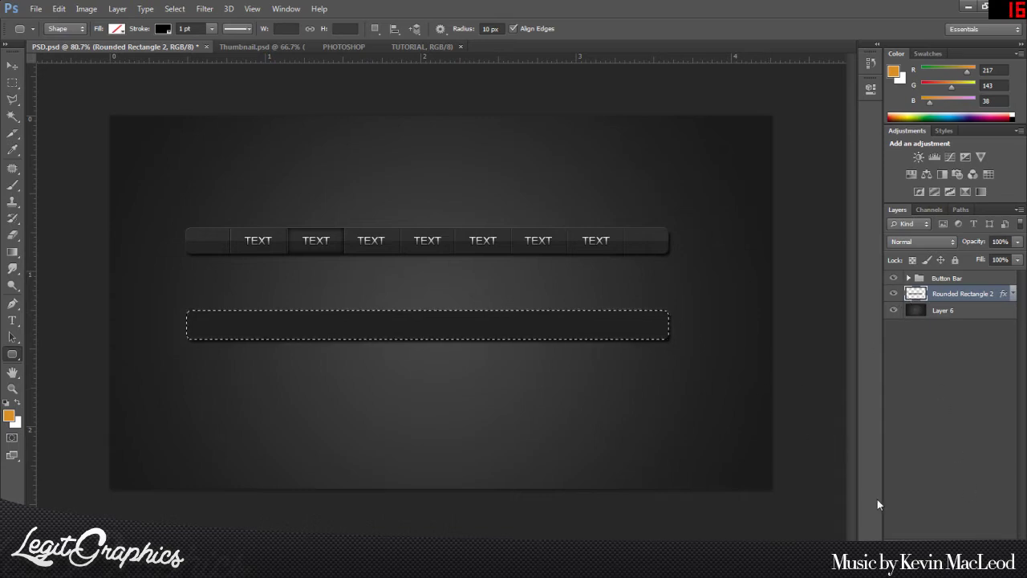
pyautogui.hotkey('ctrl', 'shift', 'alt', 'n')
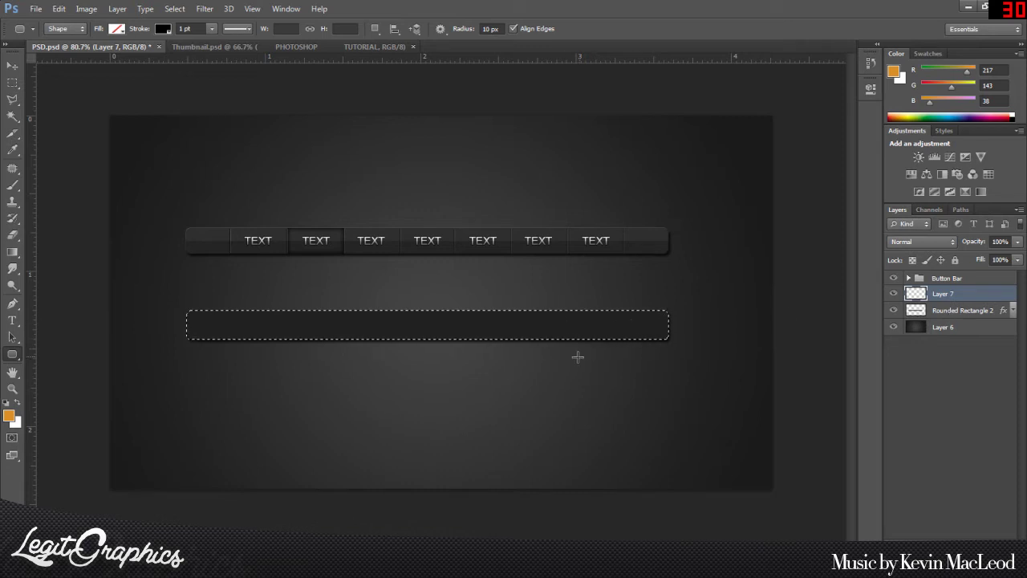
pyautogui.press('alt')
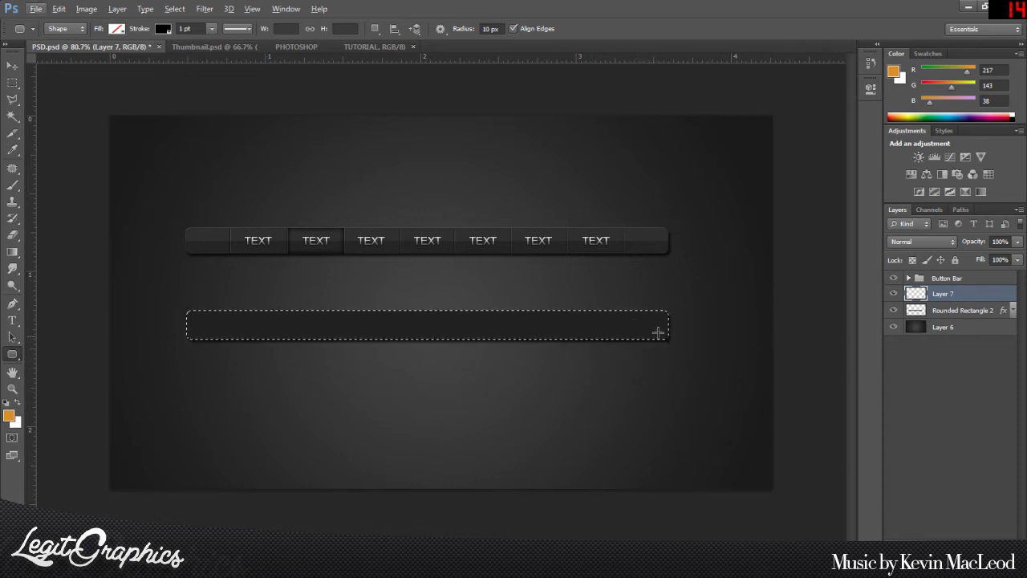
# Subtract the bar's lower half from the selection and fill the top strip with white
pyautogui.click(12, 83)
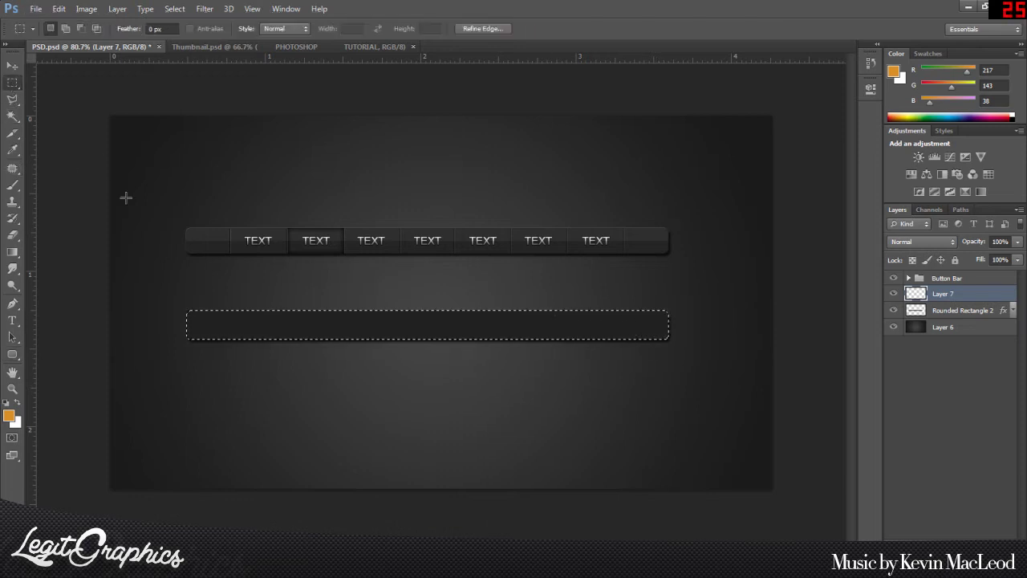
pyautogui.press('alt')
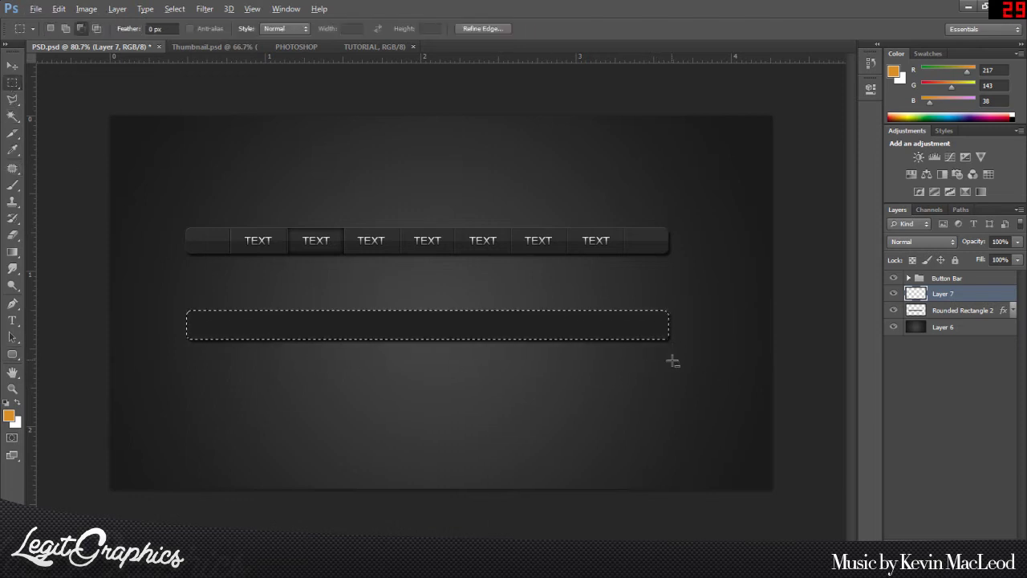
pyautogui.moveTo(691, 379); pyautogui.dragTo(147, 328)
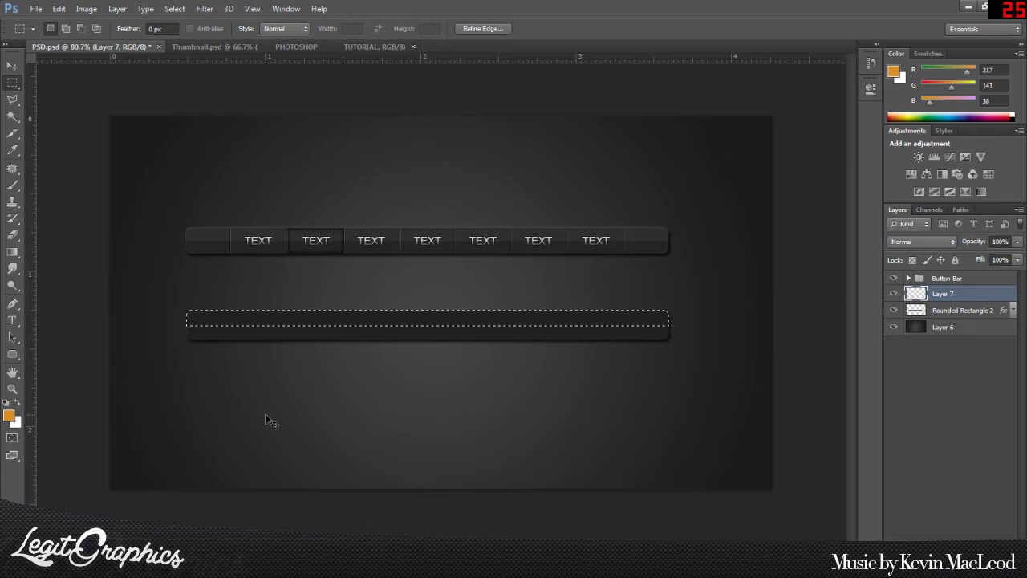
pyautogui.hotkey('ctrl', 'BackSpace')
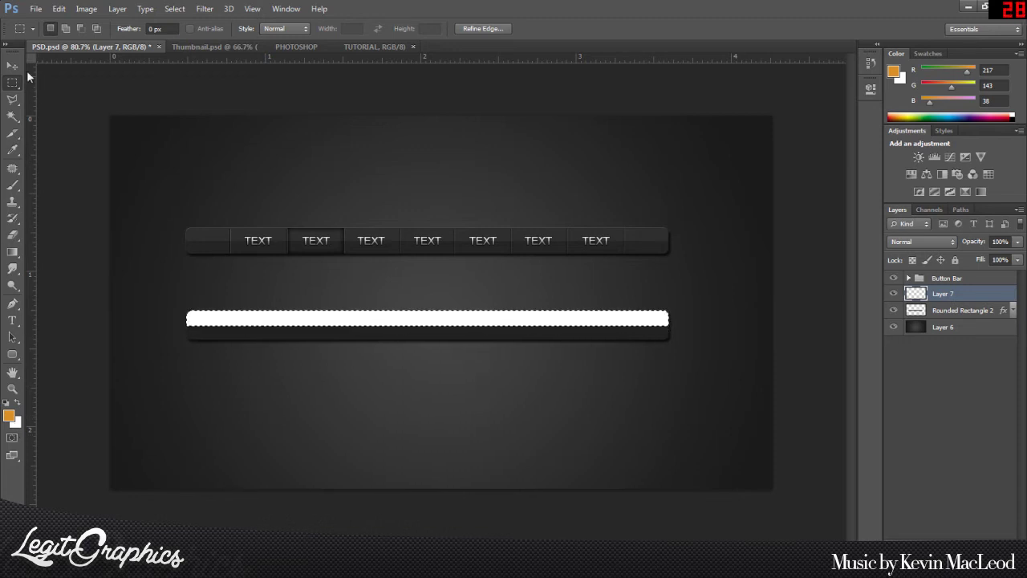
pyautogui.hotkey('ctrl', 'd')
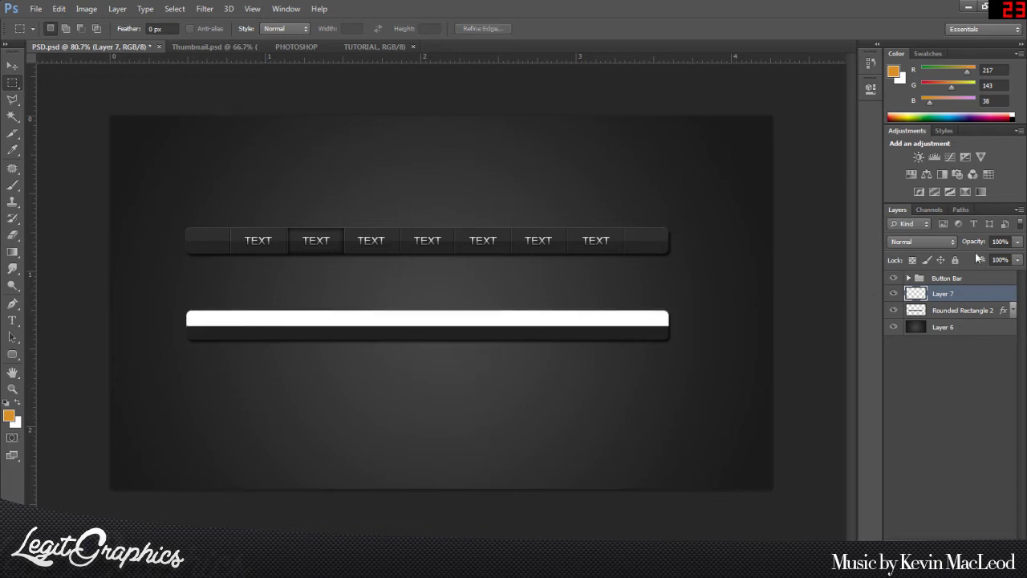
# Set Layer 7's opacity to 5% and add a new empty layer above it
pyautogui.click(1000, 242)
pyautogui.write('10')
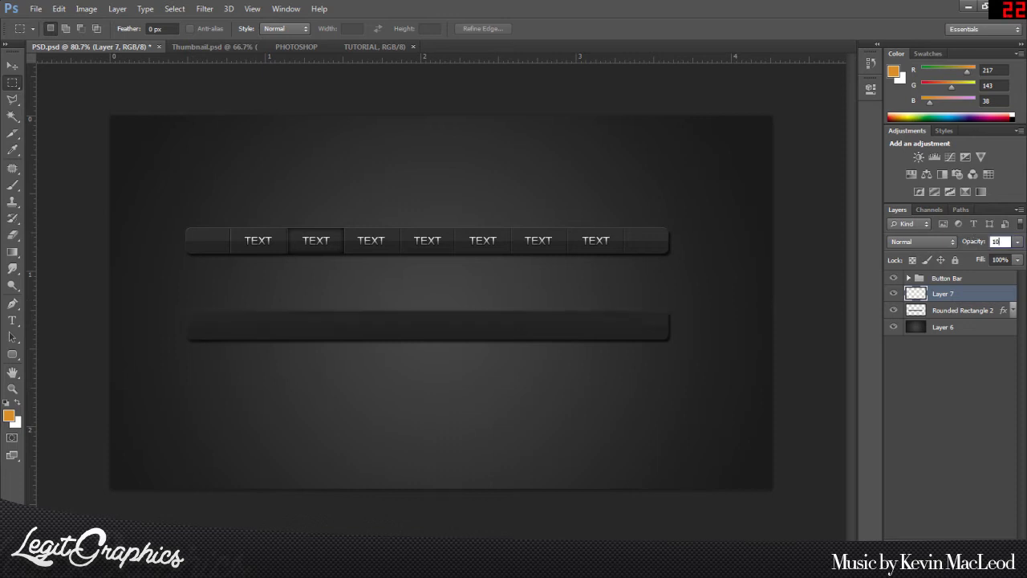
pyautogui.press('Return')
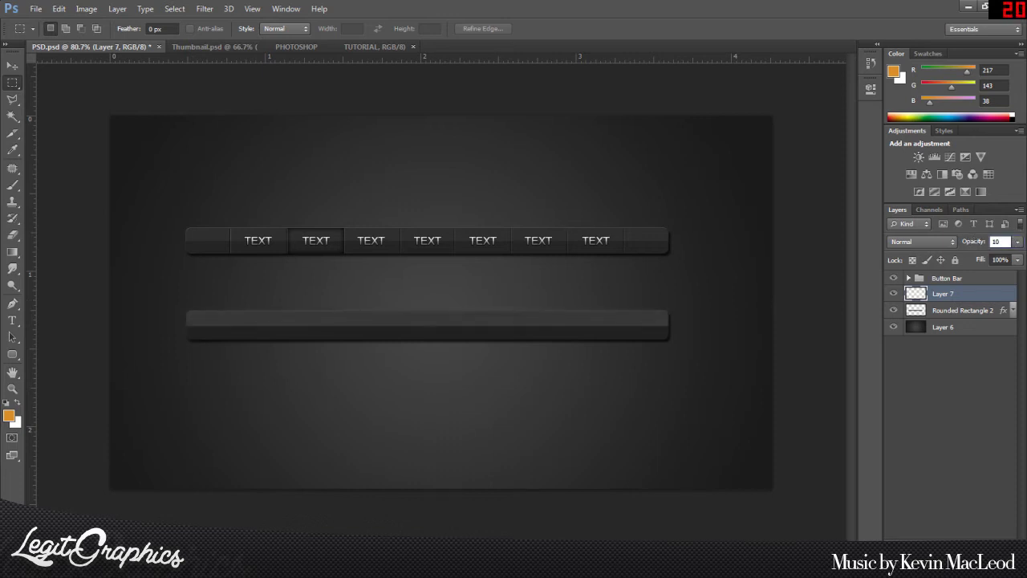
pyautogui.write('5')
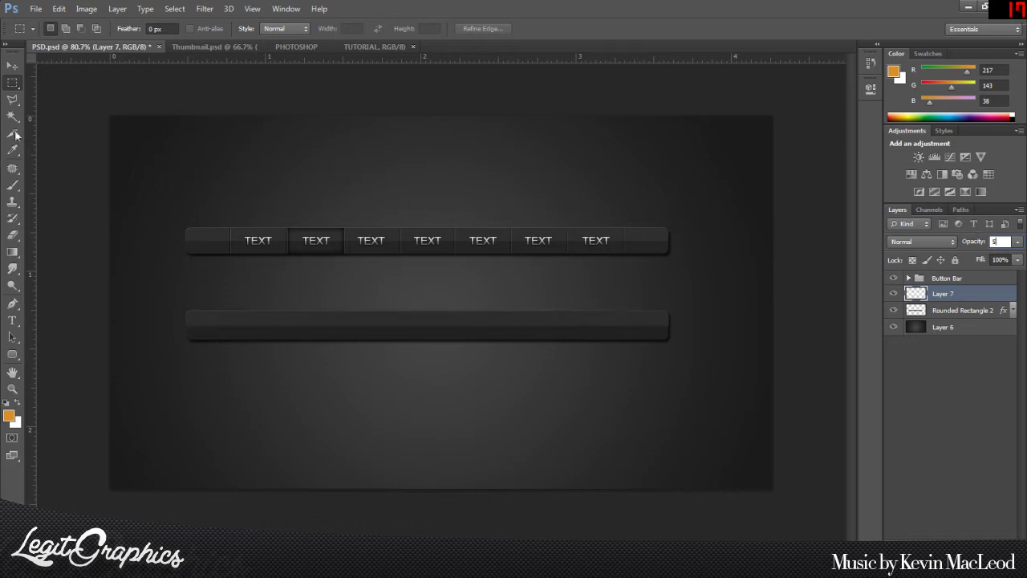
pyautogui.press('Return')
pyautogui.hotkey('ctrl', 'shift', 'alt', 'n')
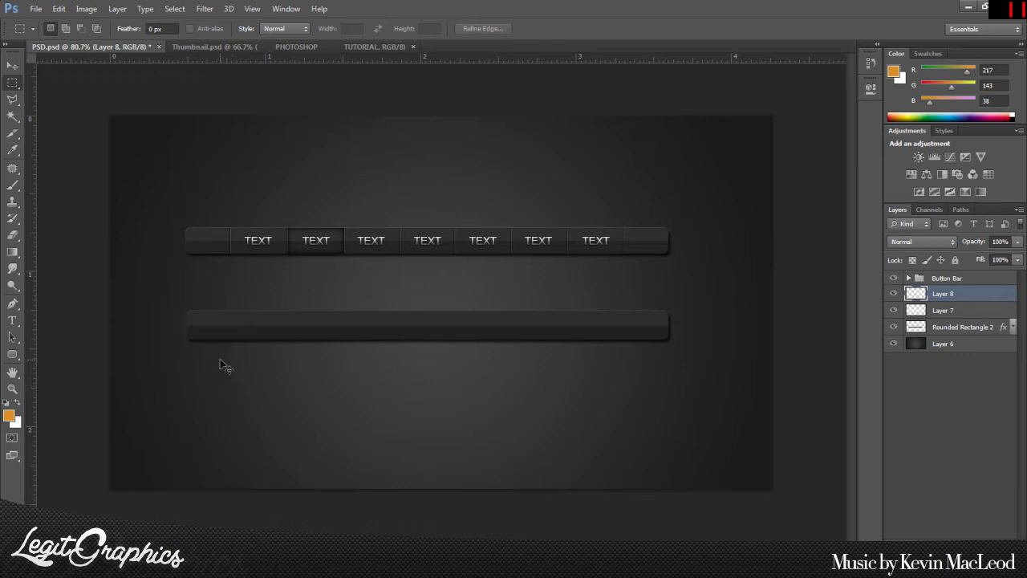
# Zoom in on the lower bar's left end and choose the Line tool
pyautogui.scroll(5, 237, 348)
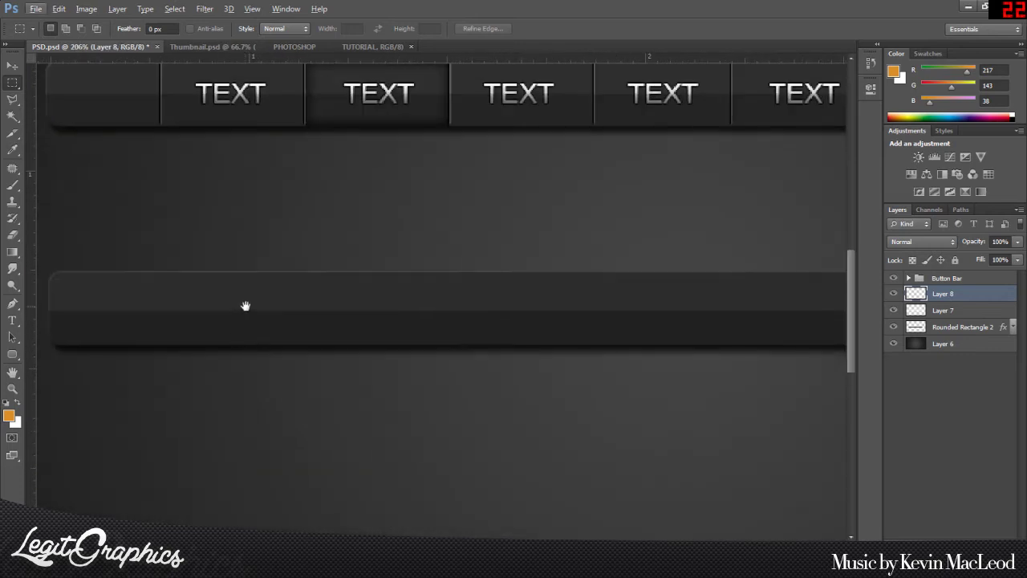
pyautogui.moveTo(245, 306); pyautogui.dragTo(401, 305)
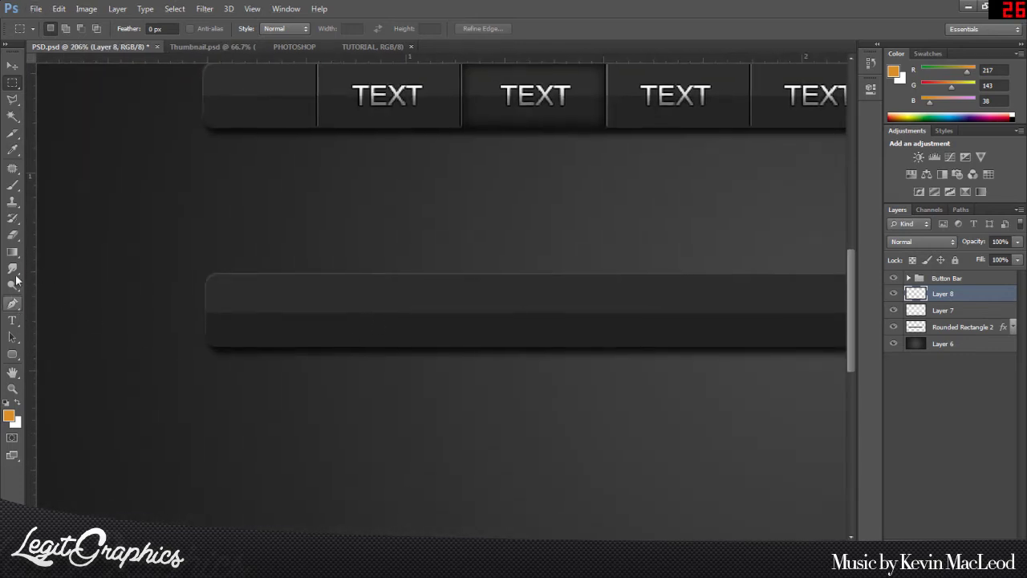
pyautogui.moveTo(13, 354); pyautogui.dragTo(43, 364)
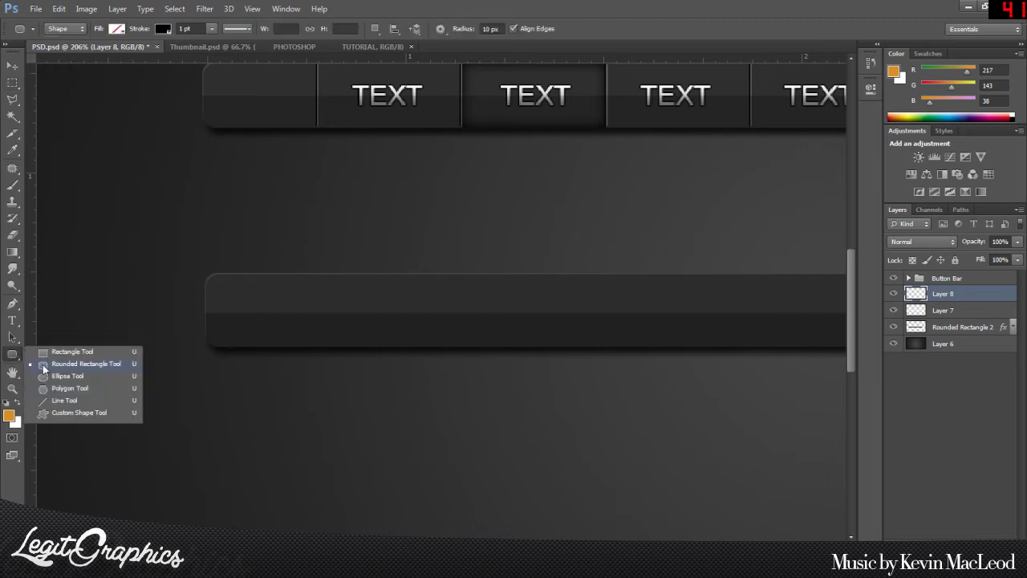
pyautogui.click(64, 399)
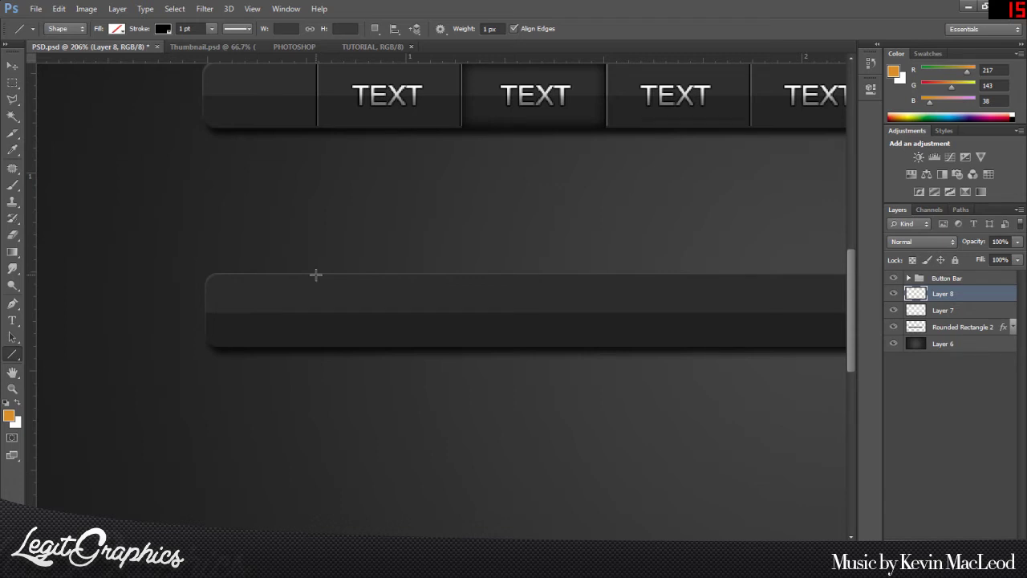
# Draw a black vertical 1 px line across the lower bar and rasterize it
pyautogui.click(9, 415)
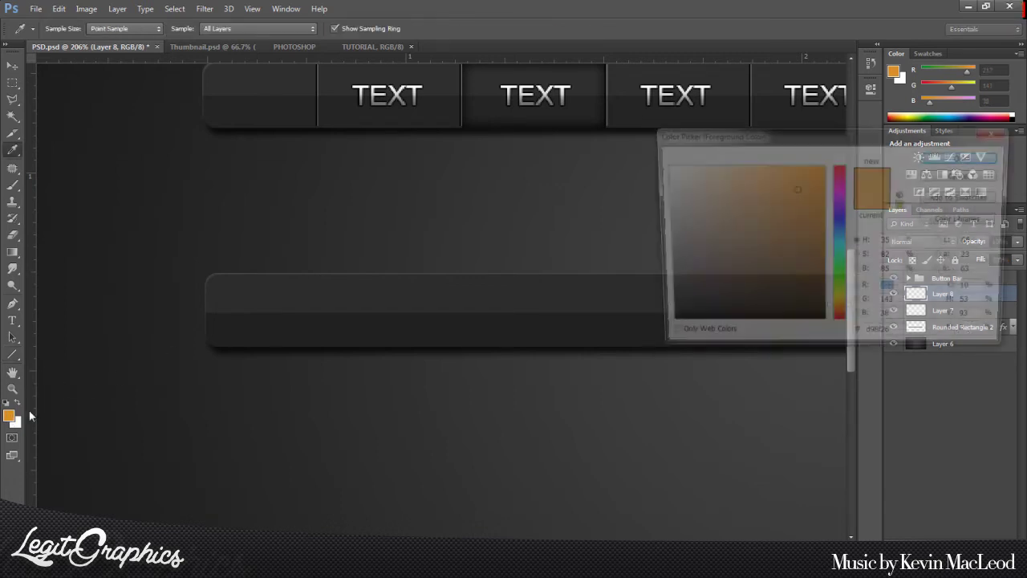
pyautogui.click(663, 326)
pyautogui.click(966, 156)
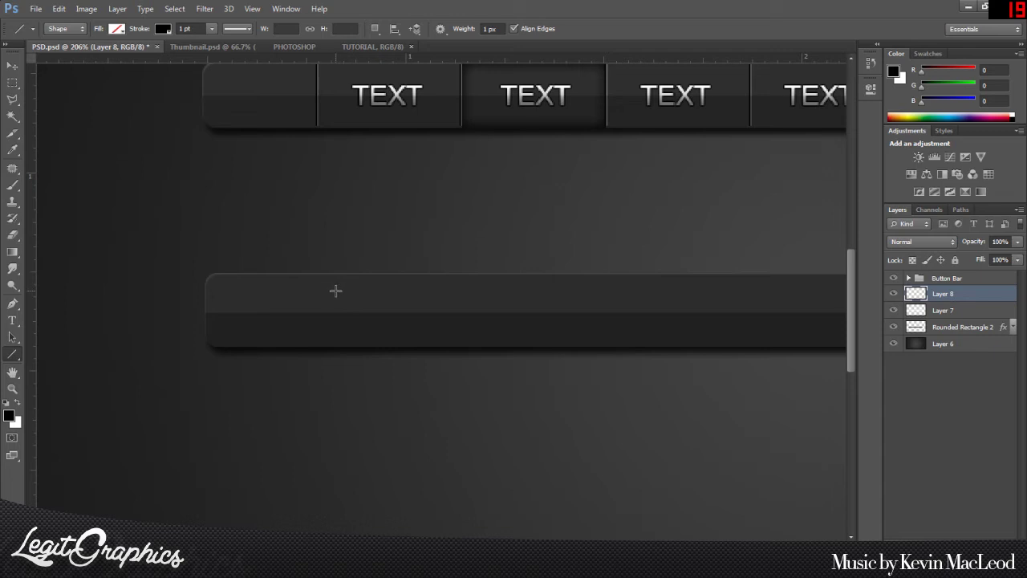
pyautogui.moveTo(321, 278); pyautogui.dragTo(320, 346)
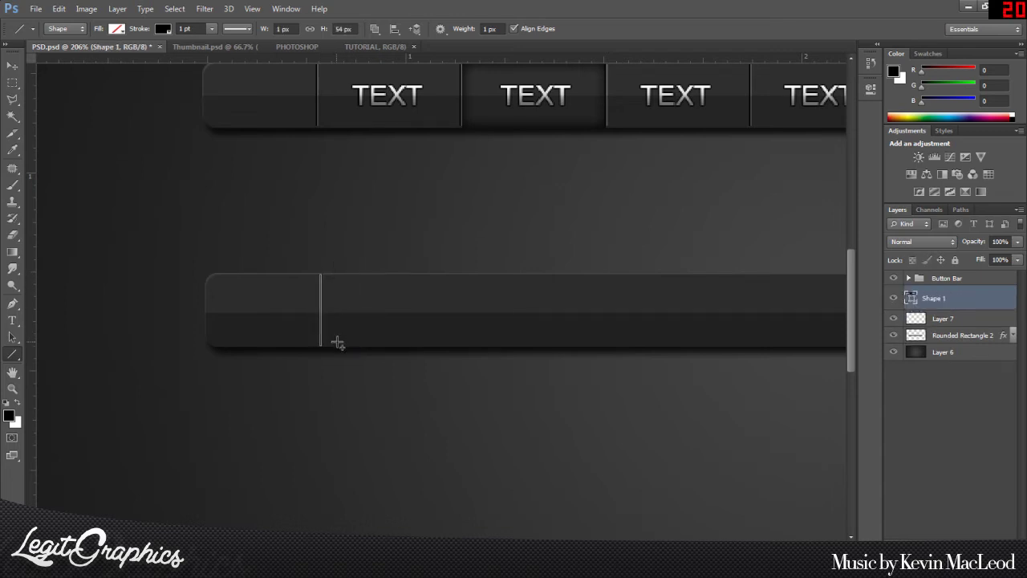
pyautogui.rightClick(954, 298)
pyautogui.click(803, 156)
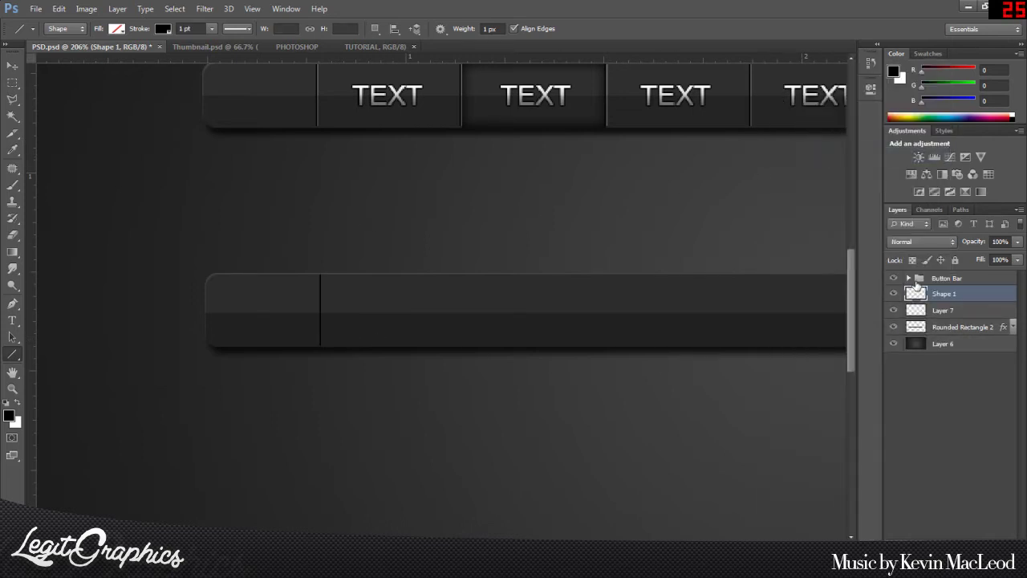
# Duplicate the line, shift it 1 px right, and give it a white (ffffff) Color Overlay
pyautogui.hotkey('ctrl', 'j')
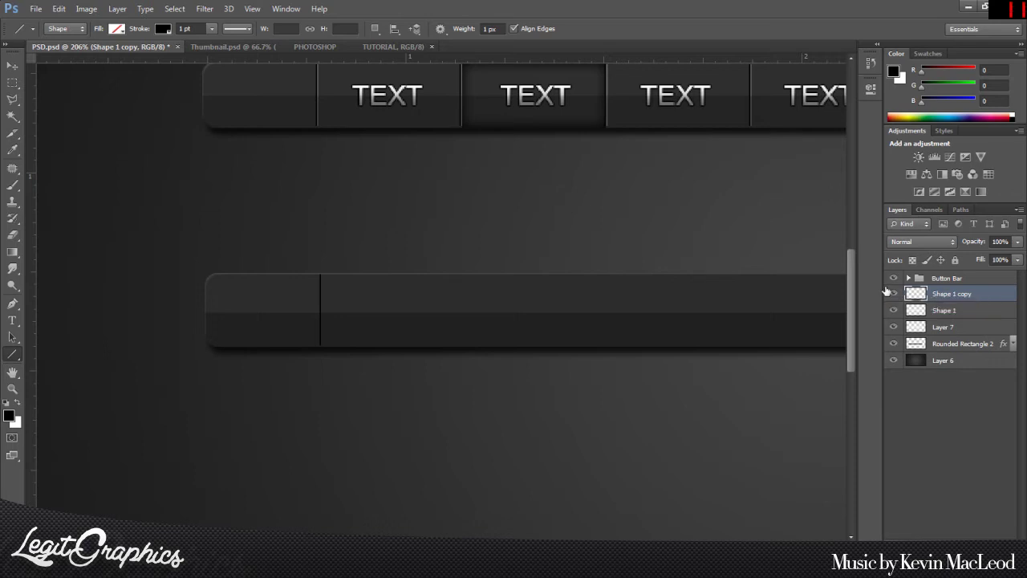
pyautogui.click(12, 66)
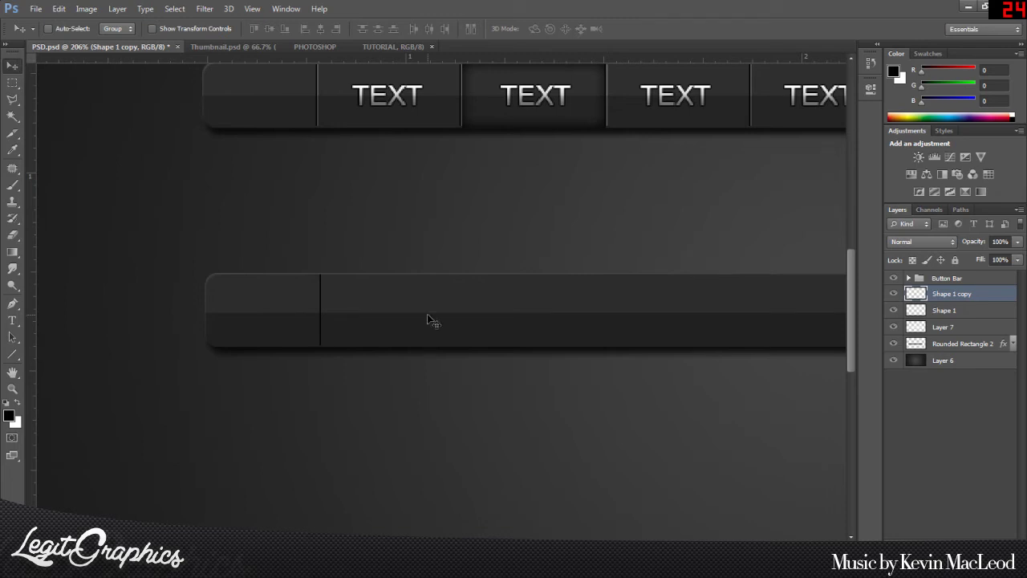
pyautogui.press('Right')
pyautogui.doubleClick(989, 298)
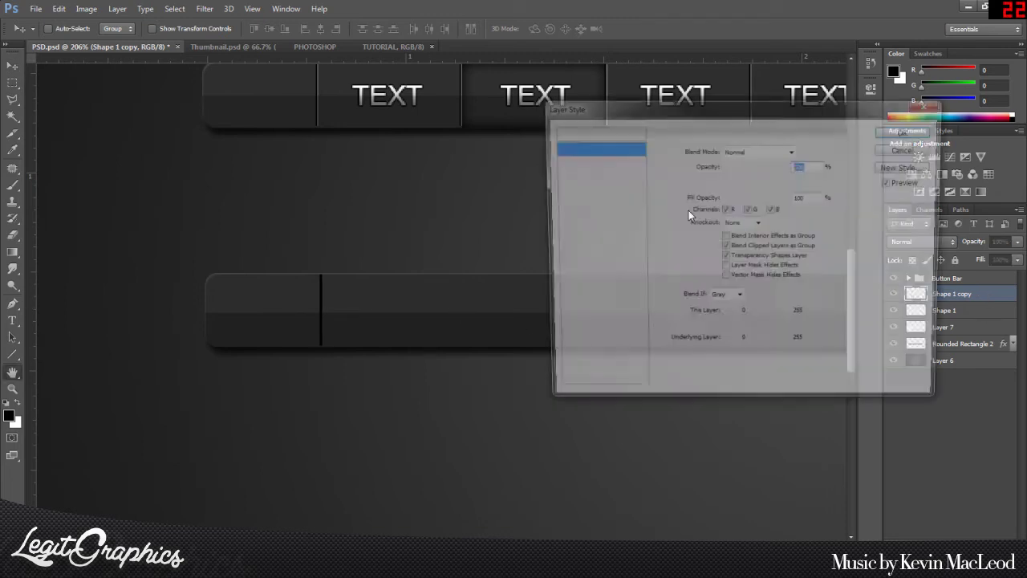
pyautogui.click(556, 260)
pyautogui.click(597, 260)
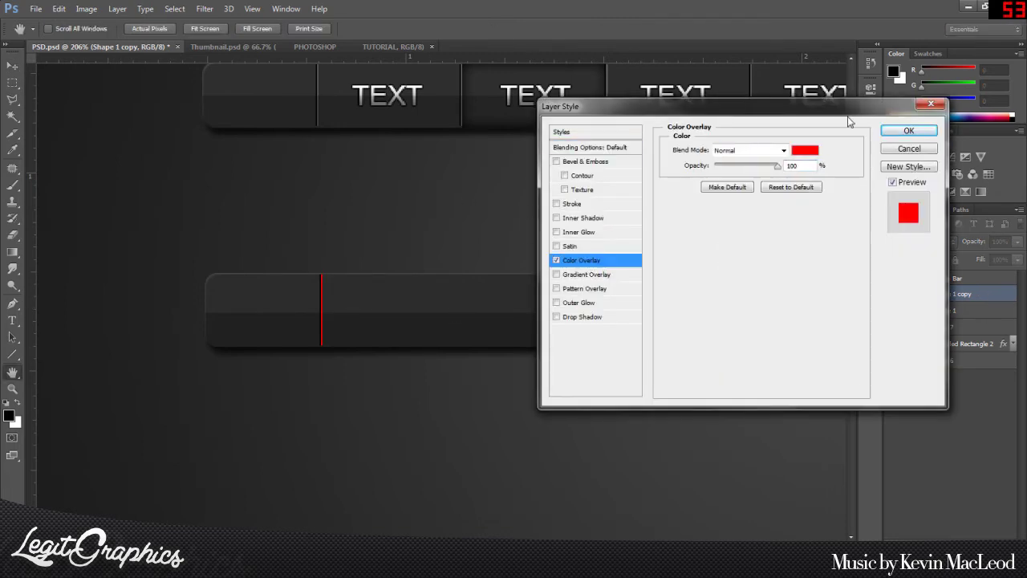
pyautogui.click(805, 151)
pyautogui.write('ffffff')
pyautogui.click(932, 160)
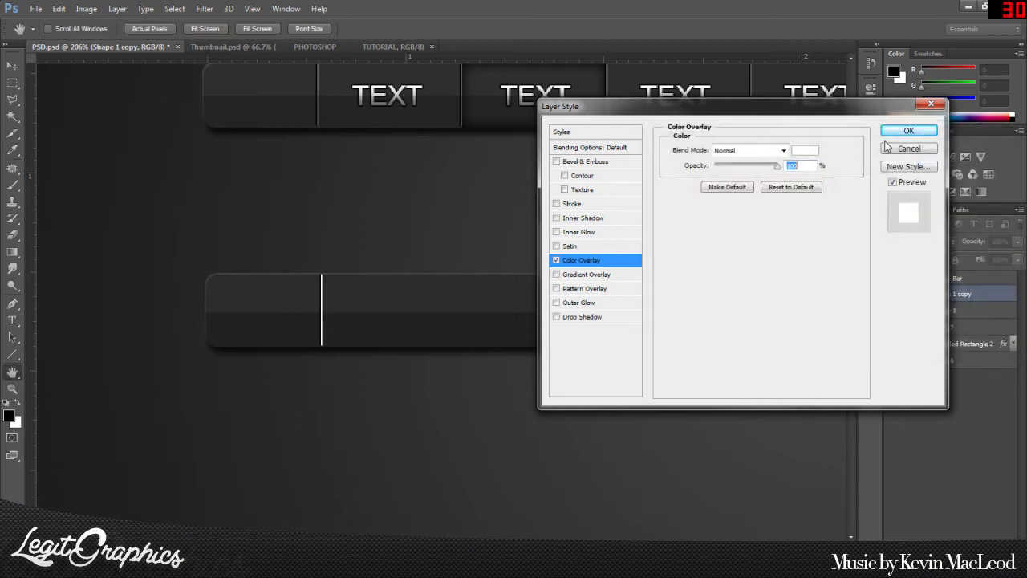
pyautogui.click(891, 131)
# Merge both line layers and set the divider's blend mode to Overlay
pyautogui.keyDown('ctrl'); pyautogui.click(962, 336); pyautogui.keyUp('ctrl')
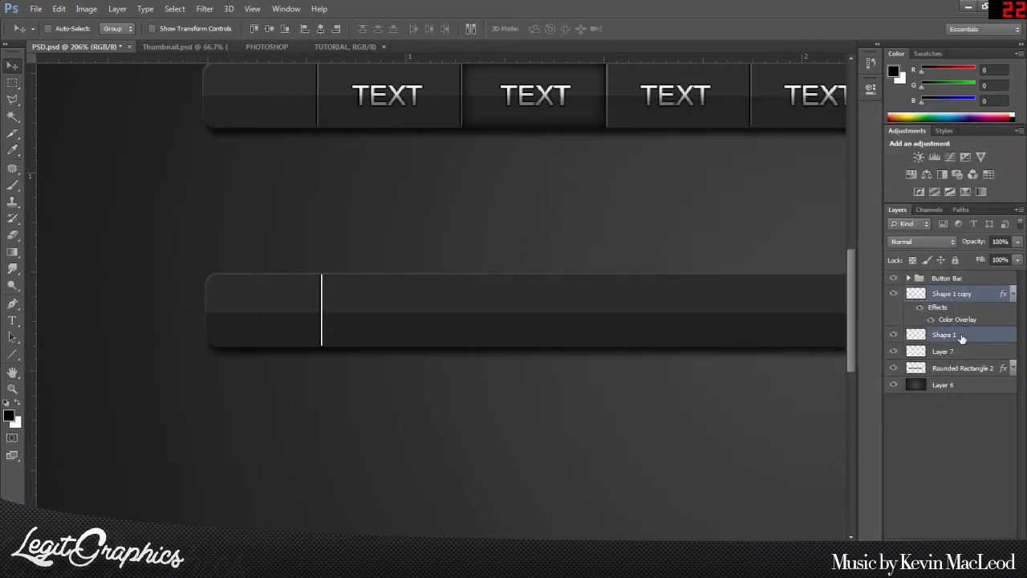
pyautogui.hotkey('ctrl', 'e')
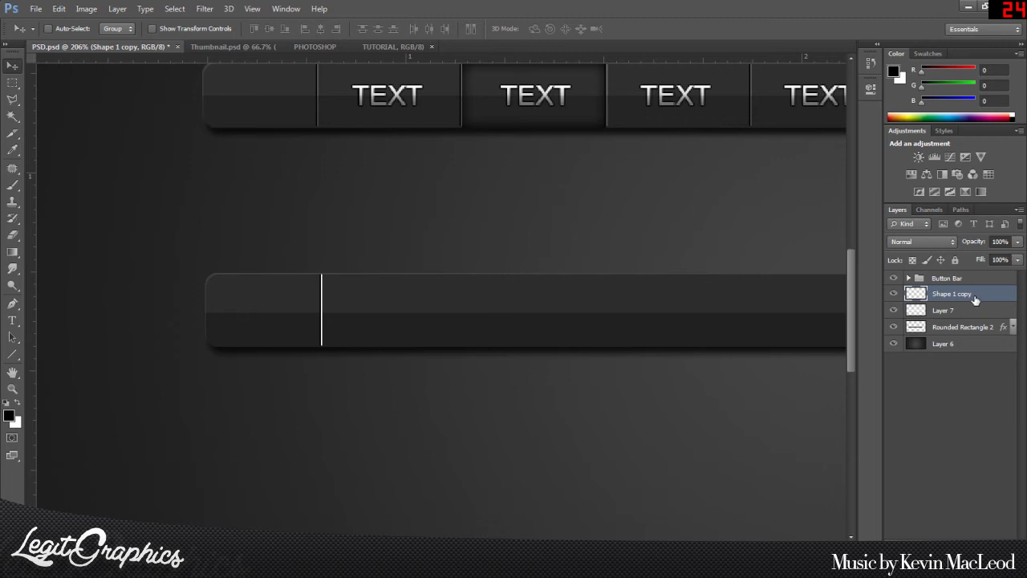
pyautogui.click(933, 244)
pyautogui.click(911, 157)
# Copy the divider along the lower bar to match the top bar's button boundaries
pyautogui.press('m')
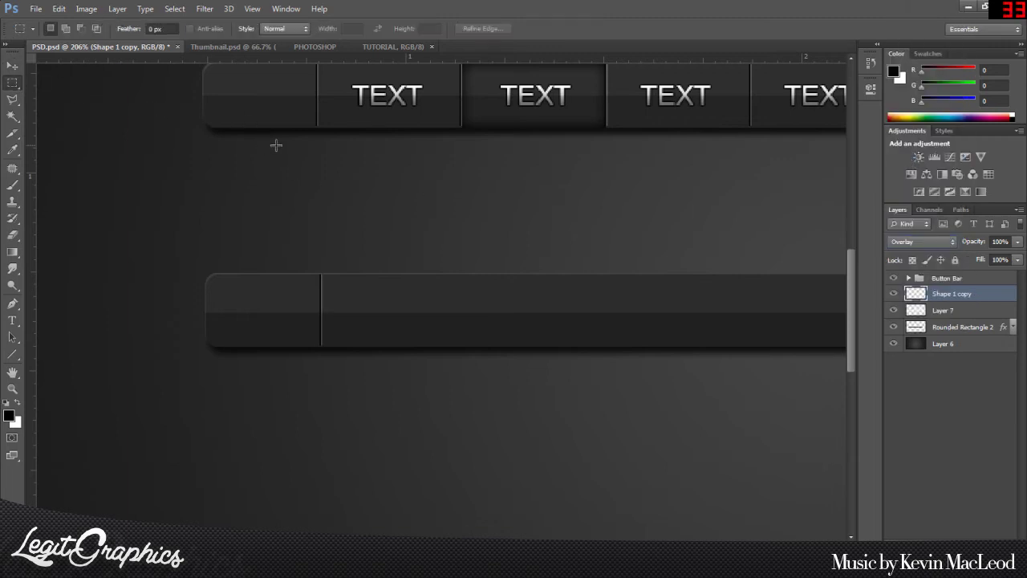
pyautogui.scroll(-3, 451, 273)
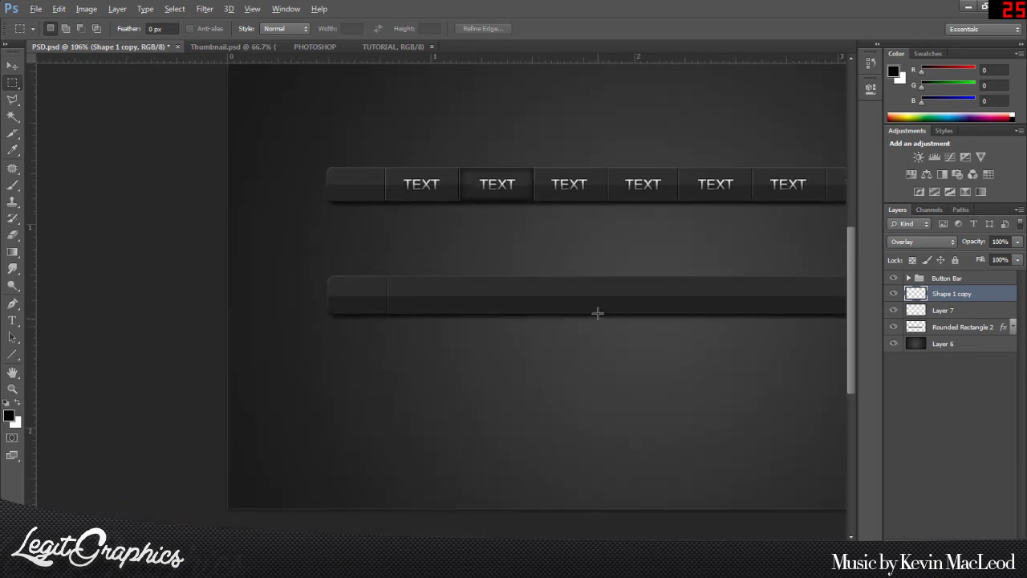
pyautogui.hscroll(5, 597, 319)
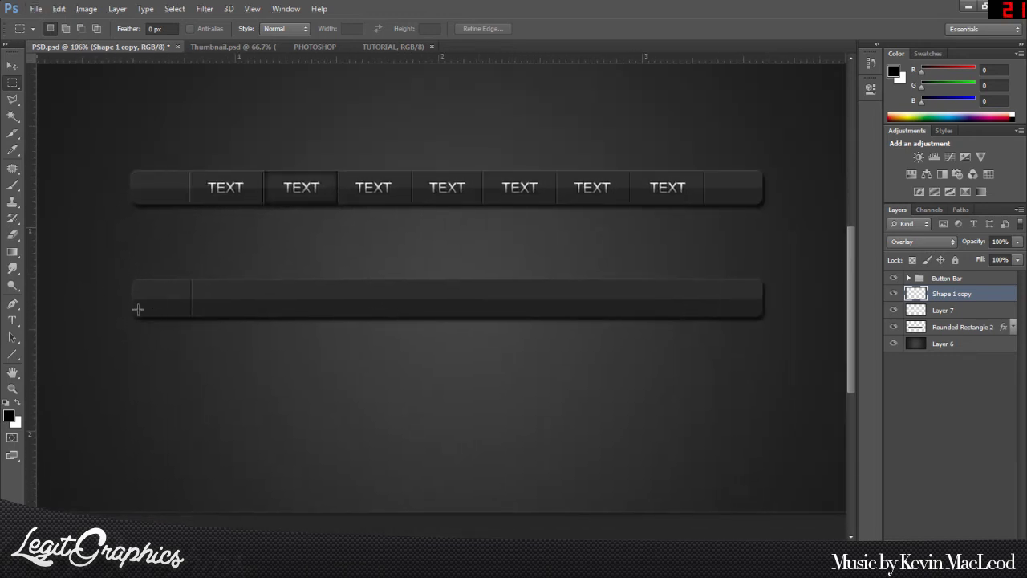
pyautogui.click(12, 64)
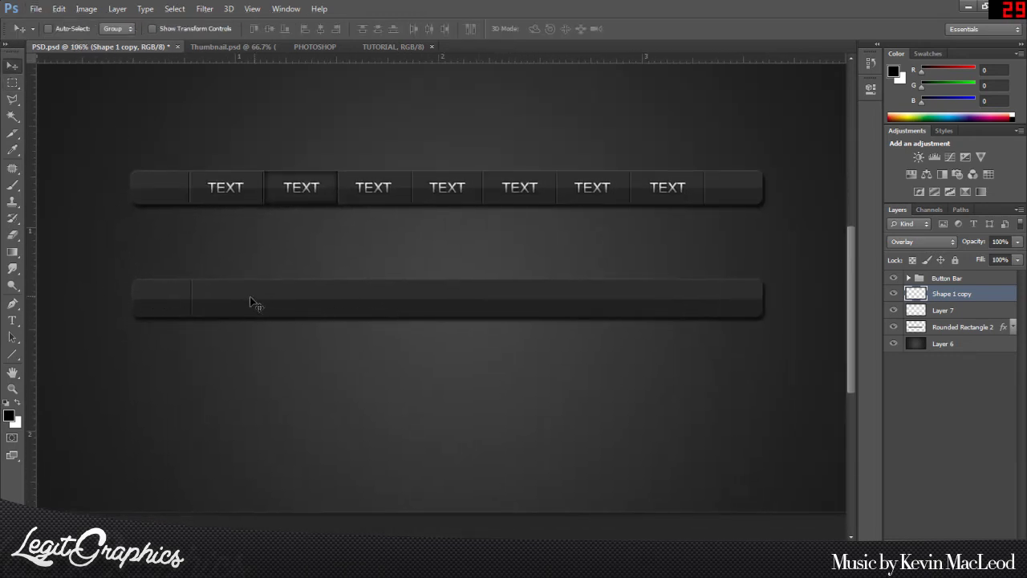
pyautogui.moveTo(192, 306); pyautogui.dragTo(340, 310)
pyautogui.moveTo(340, 310); pyautogui.dragTo(705, 318)
pyautogui.keyDown('alt'); pyautogui.click(704, 319); pyautogui.keyUp('alt')
# Merge the eight divider layers into one and set it to Overlay blending
pyautogui.click(12, 82)
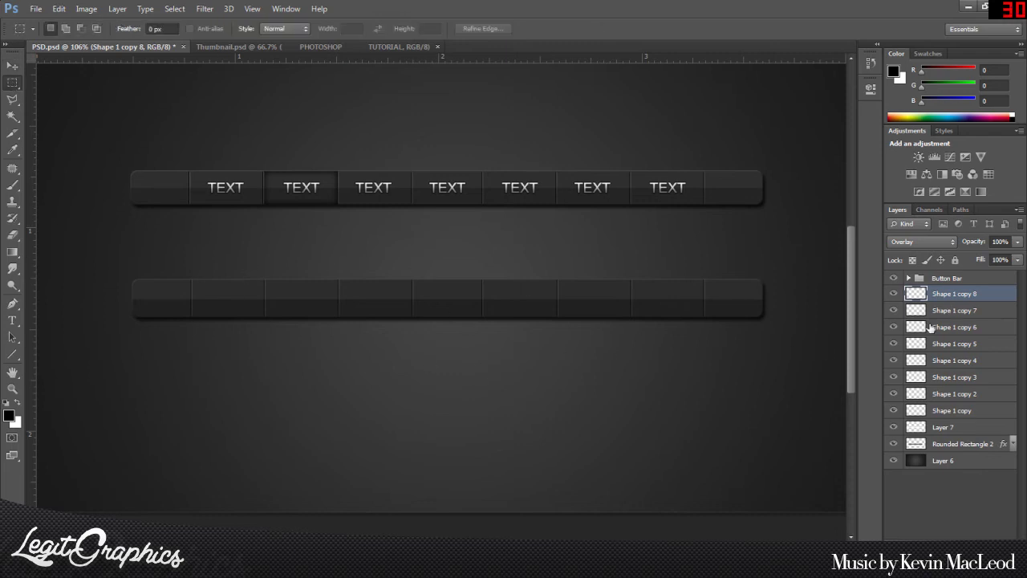
pyautogui.keyDown('shift'); pyautogui.click(951, 411); pyautogui.keyUp('shift')
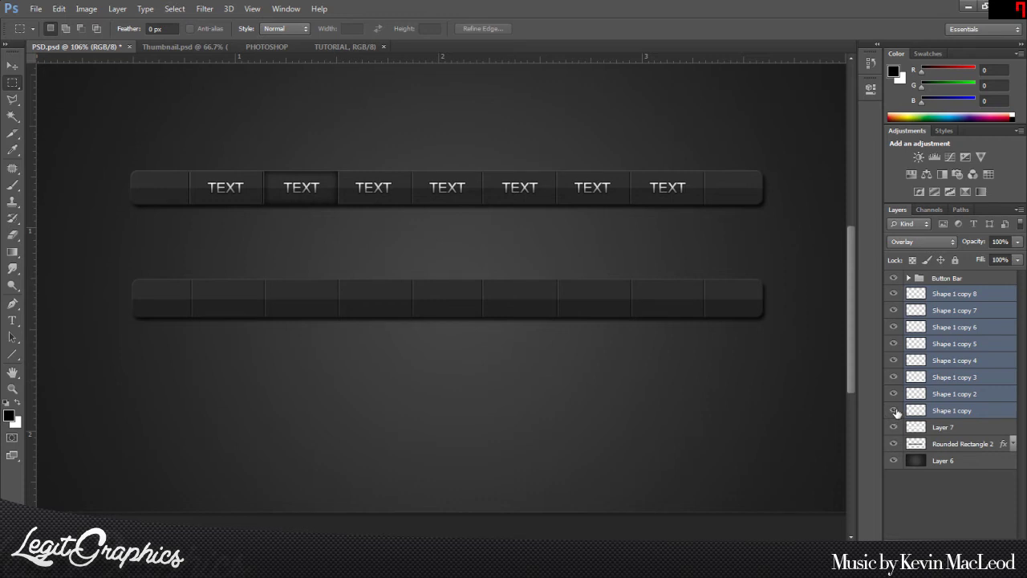
pyautogui.hotkey('ctrl', 'e')
pyautogui.click(931, 242)
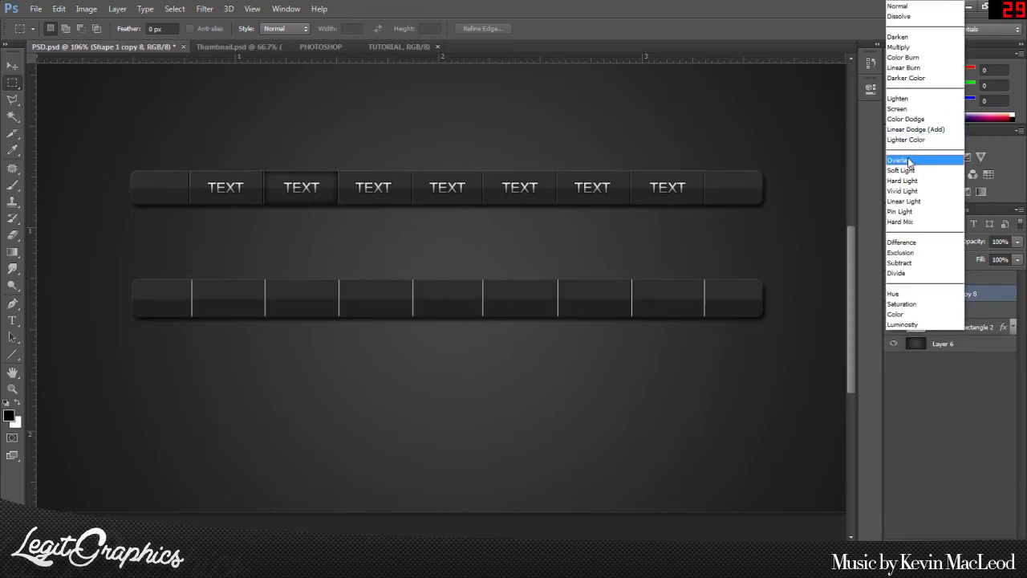
pyautogui.click(910, 161)
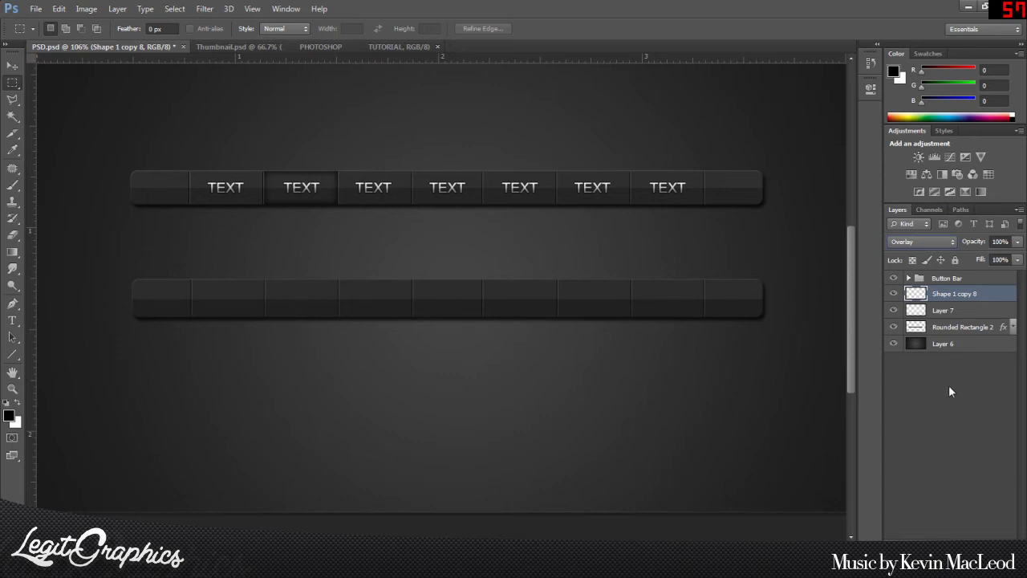
# Create a new layer and set the Type tool to Arial at 10 pt
pyautogui.hotkey('ctrl', 'shift', 'alt', 'n')
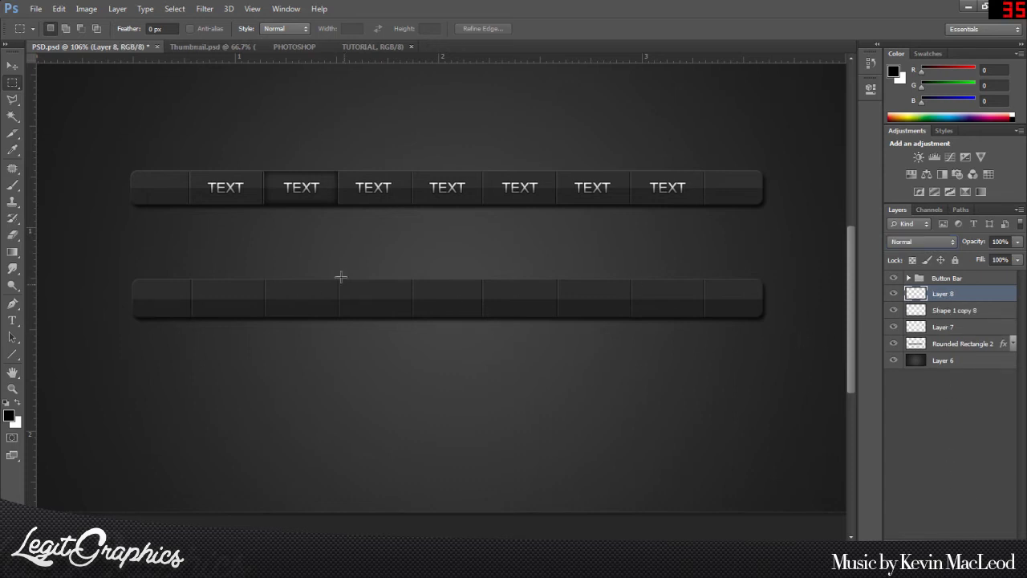
pyautogui.click(12, 320)
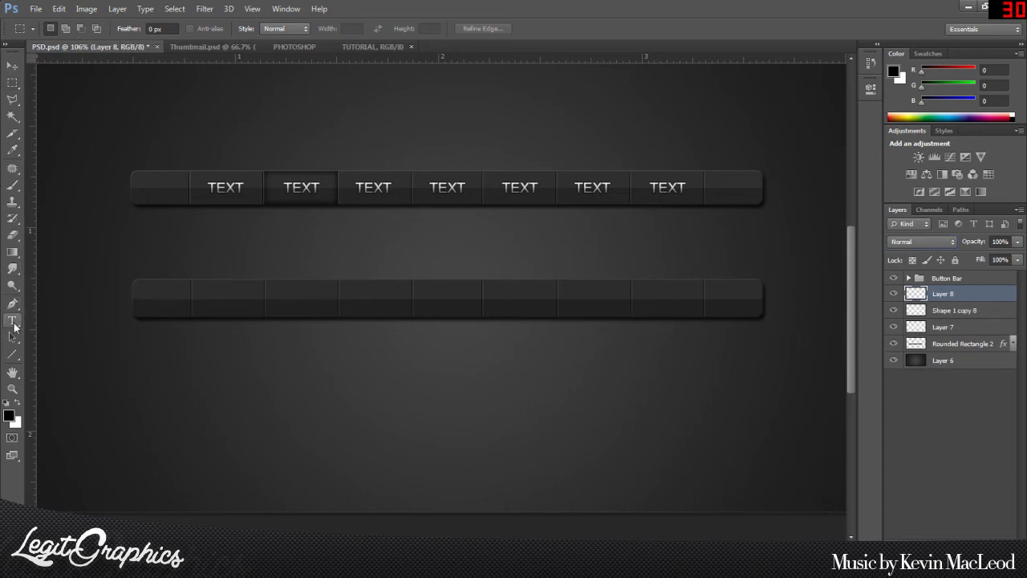
pyautogui.click(193, 258)
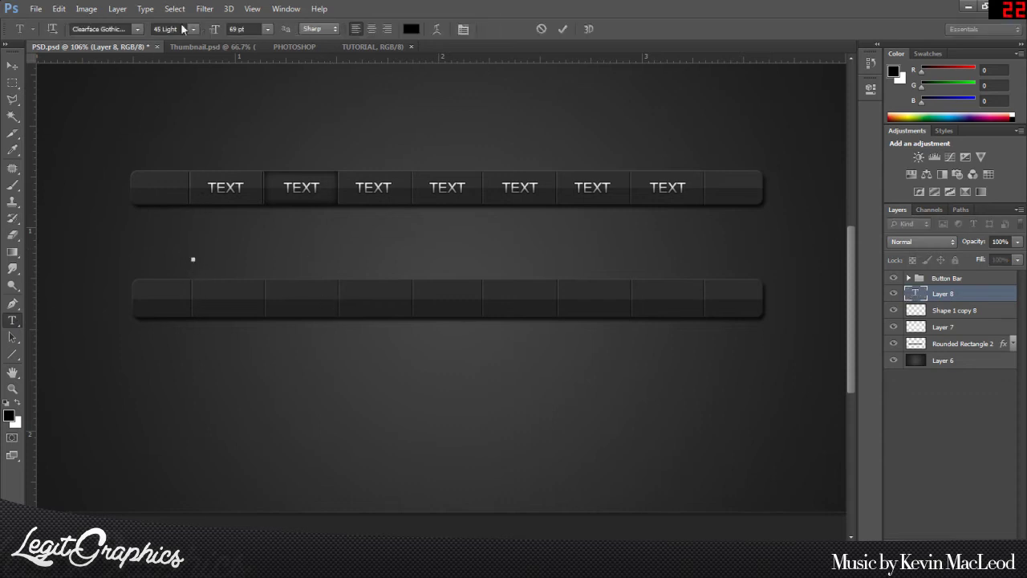
pyautogui.moveTo(221, 32); pyautogui.dragTo(173, 34)
pyautogui.click(136, 32)
pyautogui.moveTo(320, 112); pyautogui.dragTo(321, 64)
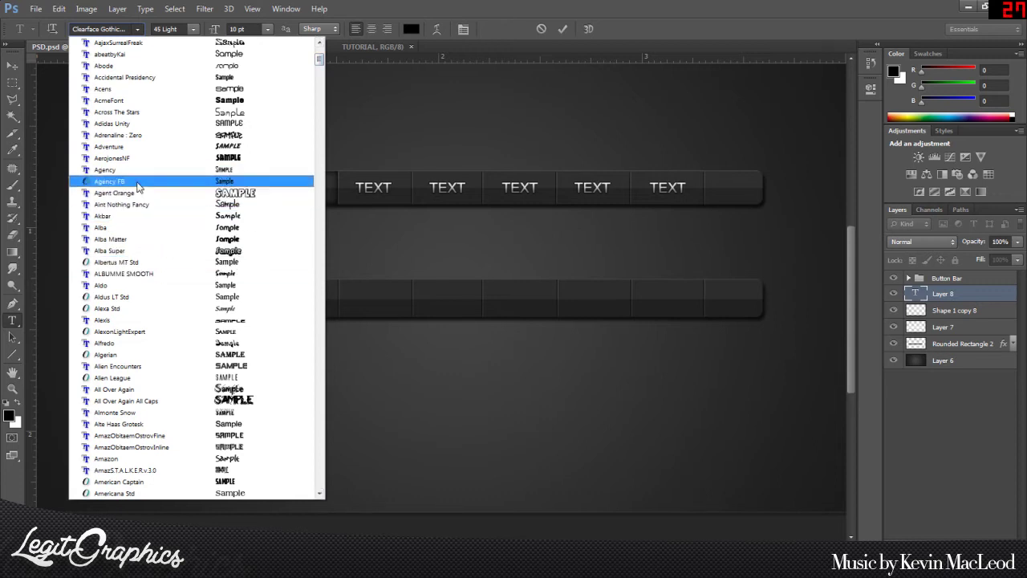
pyautogui.scroll(-1, 138, 265)
pyautogui.scroll(5, 148, 193)
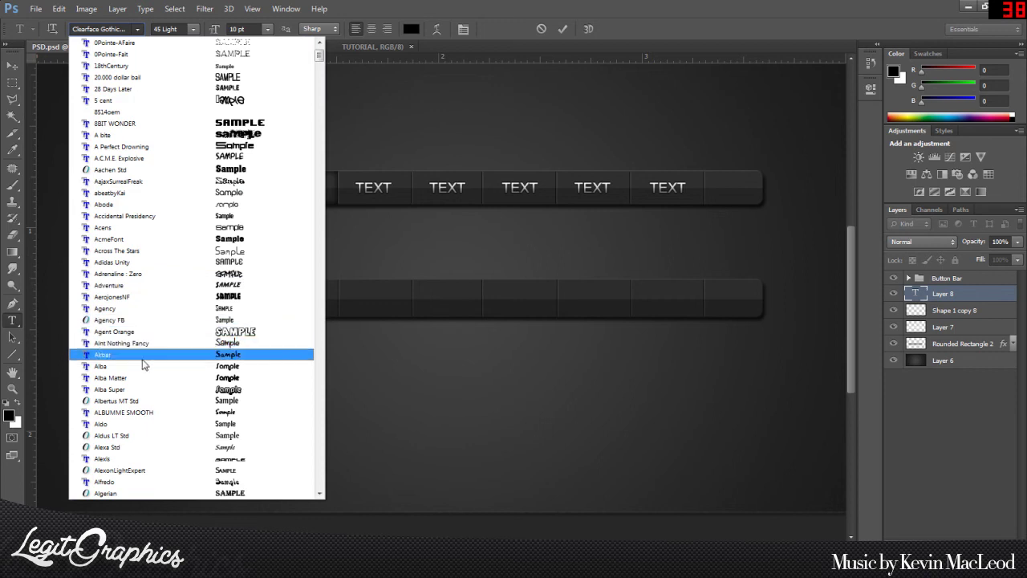
pyautogui.scroll(-5, 141, 421)
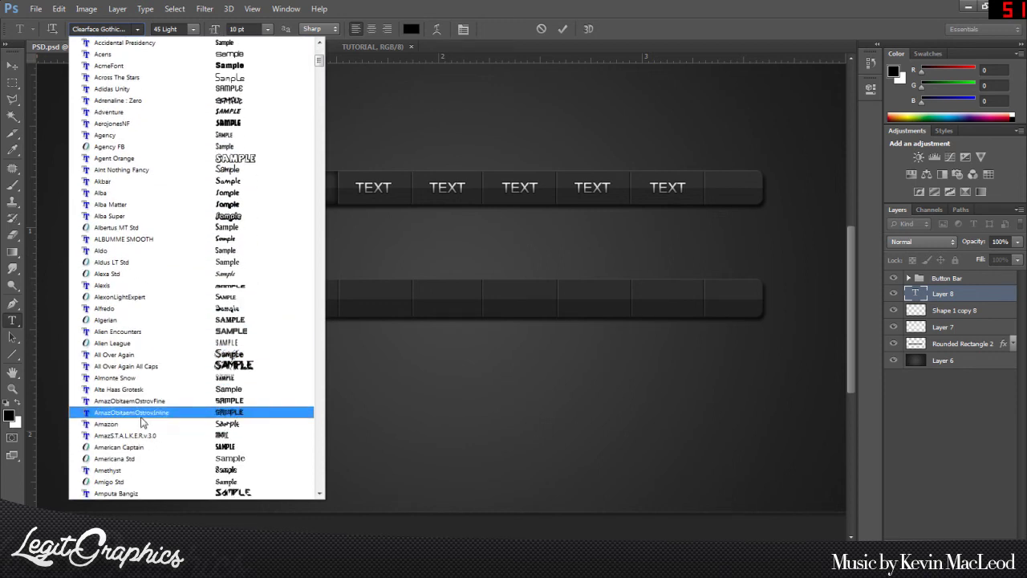
pyautogui.scroll(-4, 141, 423)
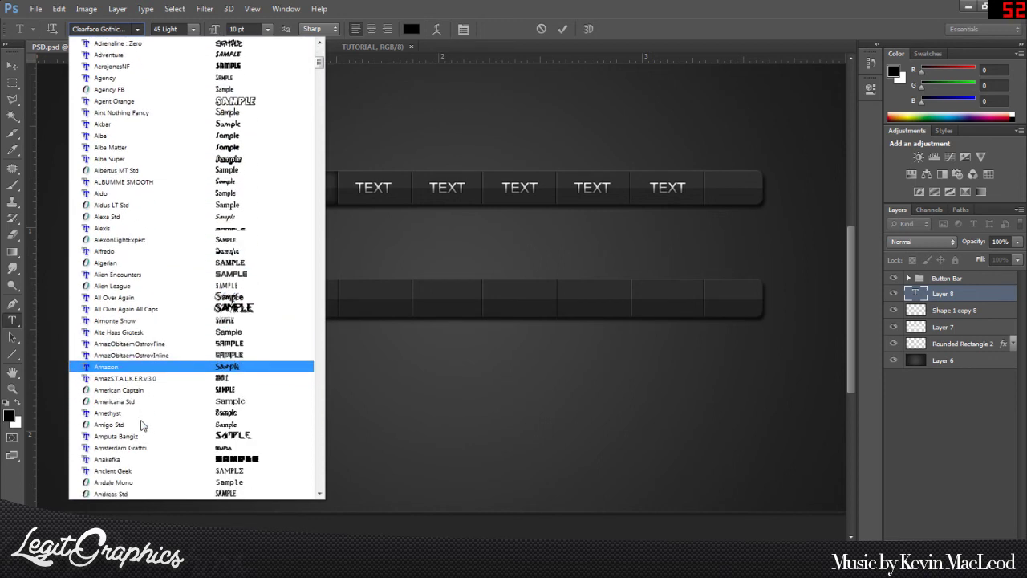
pyautogui.click(124, 30)
pyautogui.click(129, 29)
pyautogui.write('AR BERKLEY')
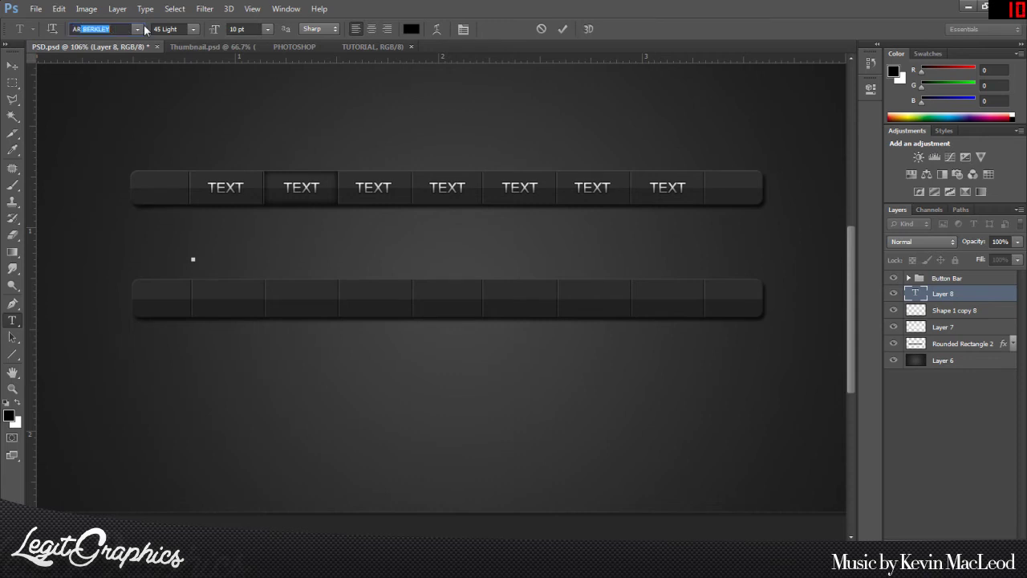
pyautogui.click(139, 30)
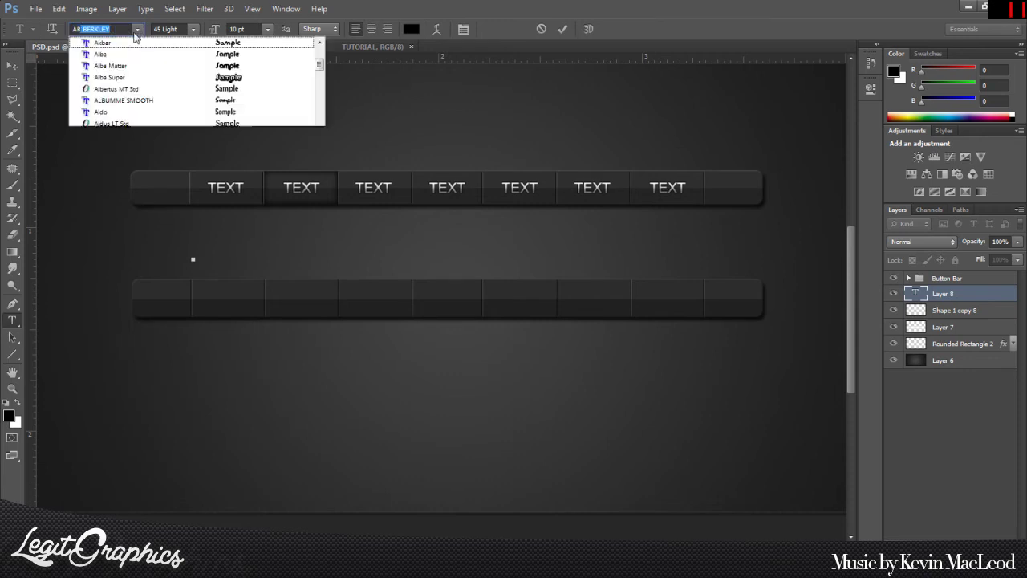
pyautogui.scroll(1, 160, 107)
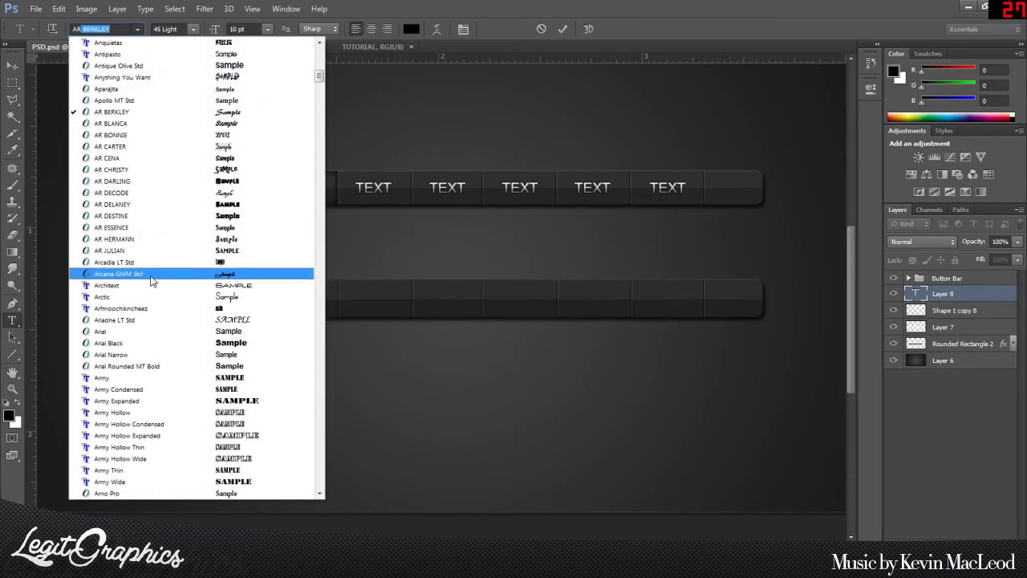
pyautogui.click(145, 336)
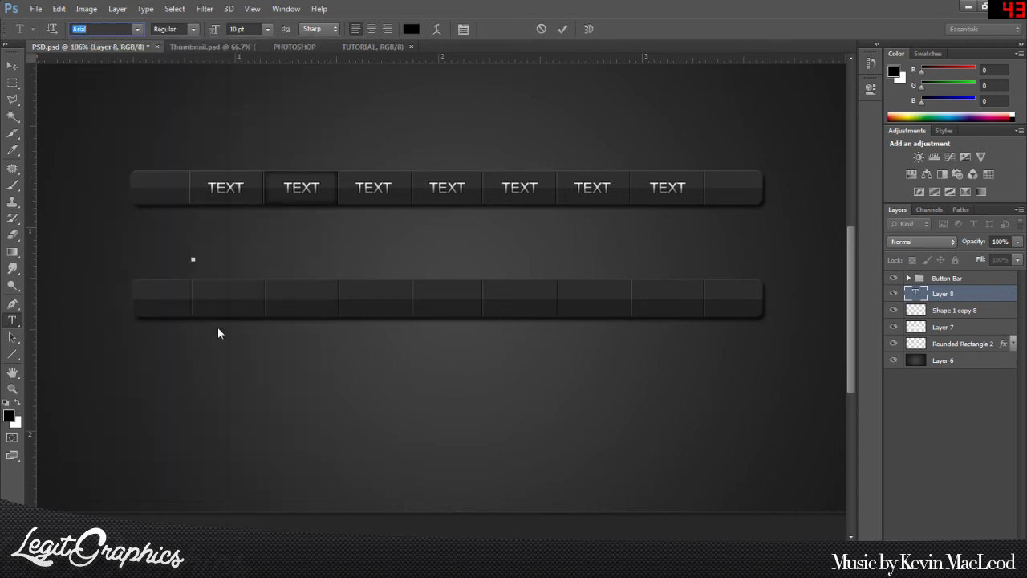
# Type TEXT at 5 pt in white and move it down into the lower bar
pyautogui.click(195, 258)
pyautogui.write('TEXT')
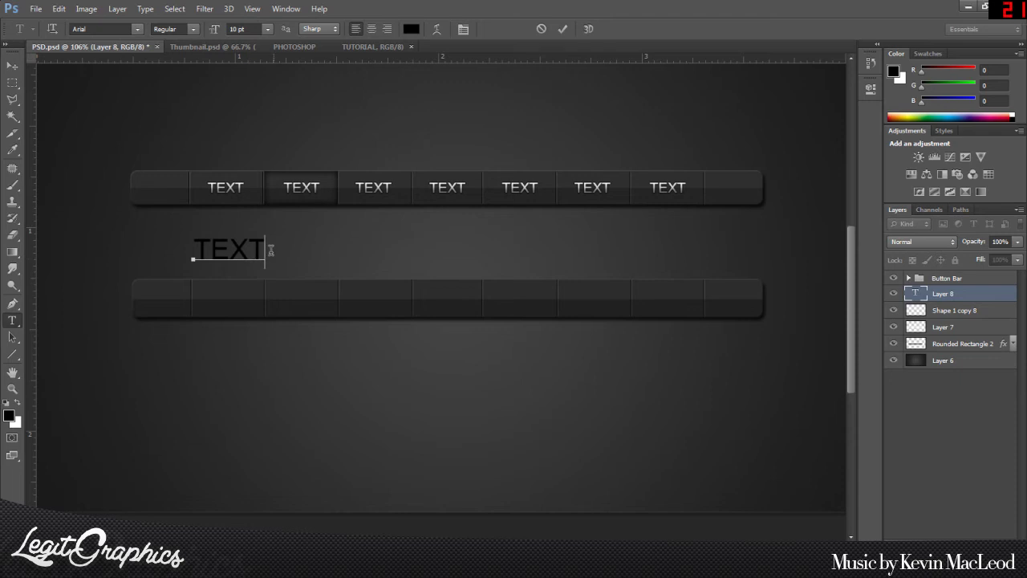
pyautogui.moveTo(271, 248); pyautogui.dragTo(173, 227)
pyautogui.moveTo(217, 34); pyautogui.dragTo(214, 34)
pyautogui.click(17, 403)
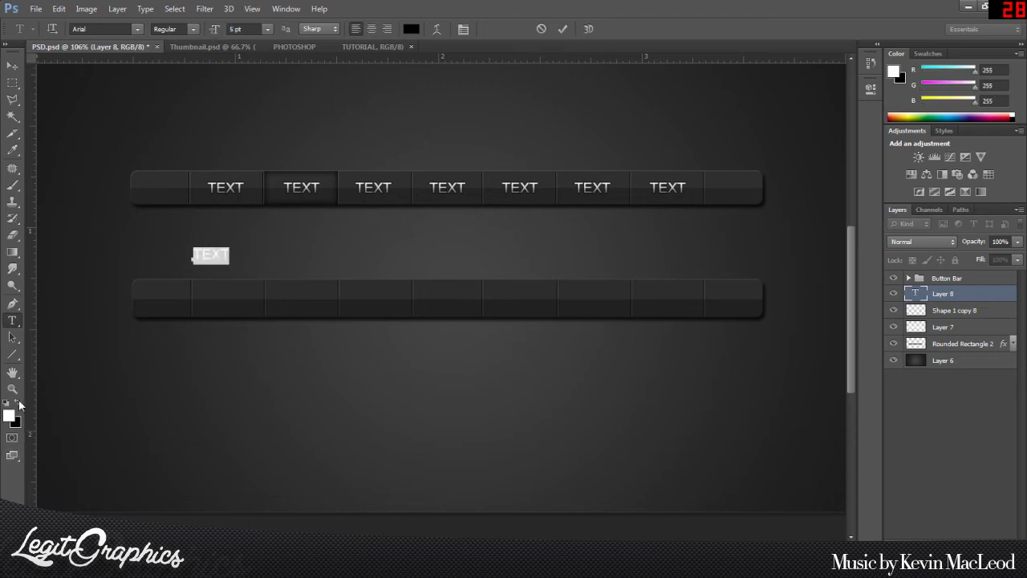
pyautogui.click(14, 66)
pyautogui.moveTo(218, 259); pyautogui.dragTo(232, 304)
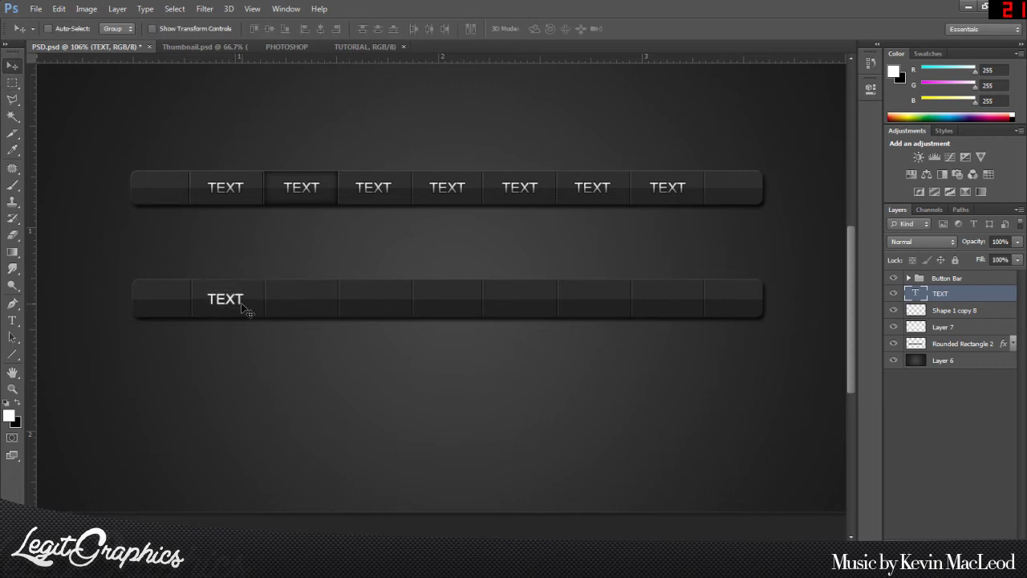
# Alt-drag copies of the TEXT label into all seven lower-bar buttons, then open the original label's Layer Style
pyautogui.moveTo(243, 304); pyautogui.dragTo(603, 306)
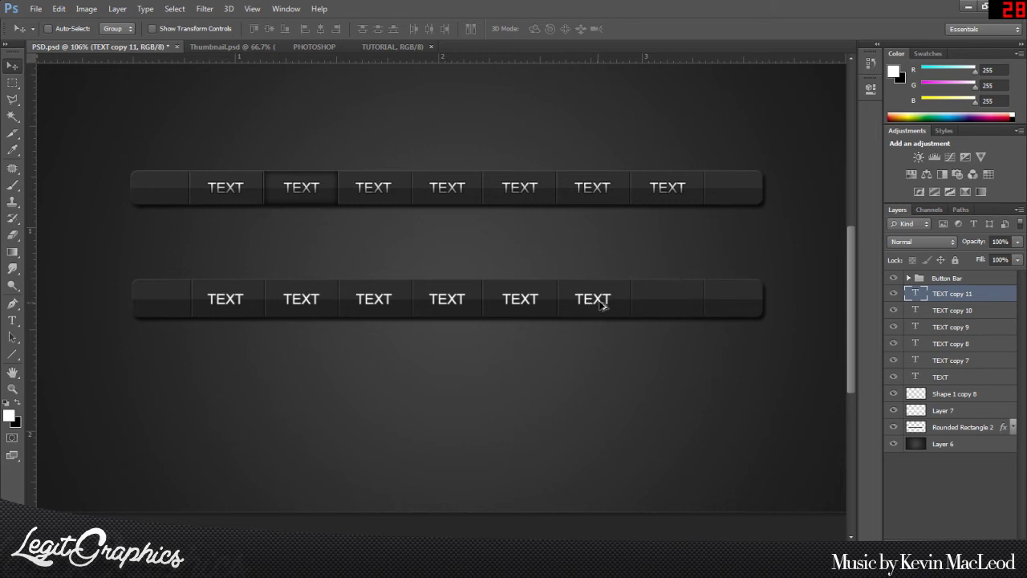
pyautogui.moveTo(604, 298); pyautogui.dragTo(678, 308)
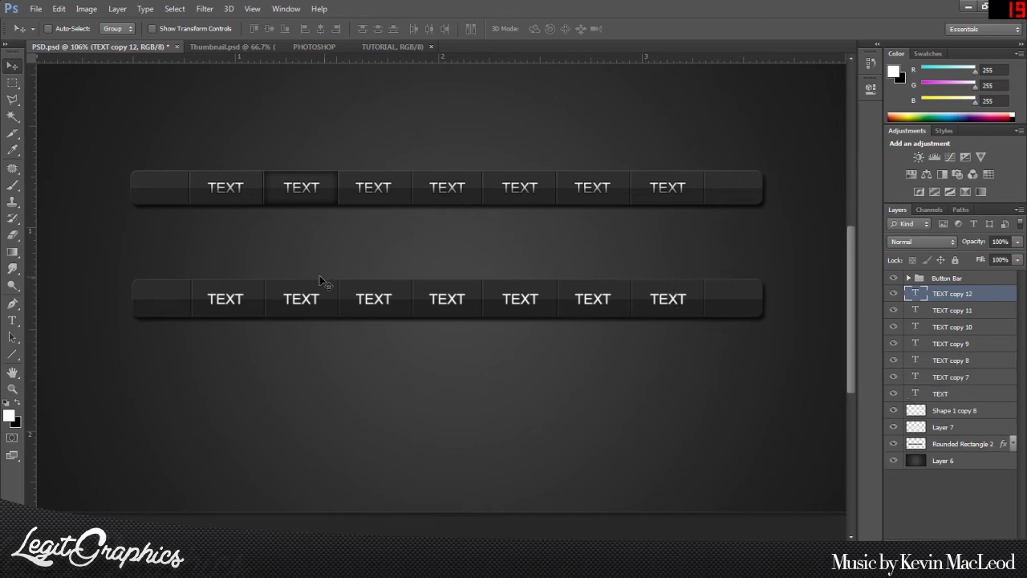
pyautogui.doubleClick(964, 395)
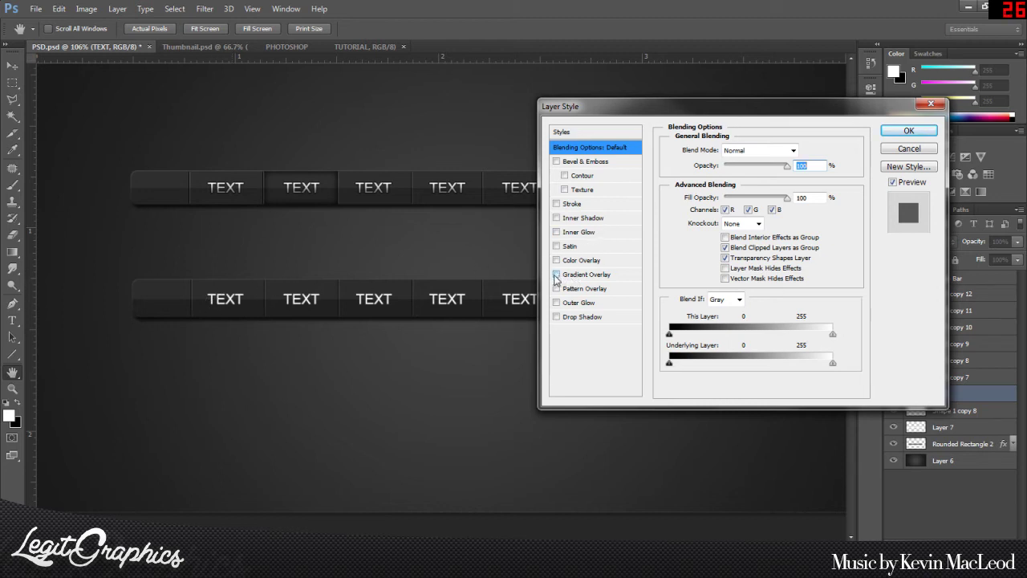
# Give the TEXT label a Gradient Overlay at about 58% opacity, dropping the trial Bevel & Emboss
pyautogui.click(557, 161)
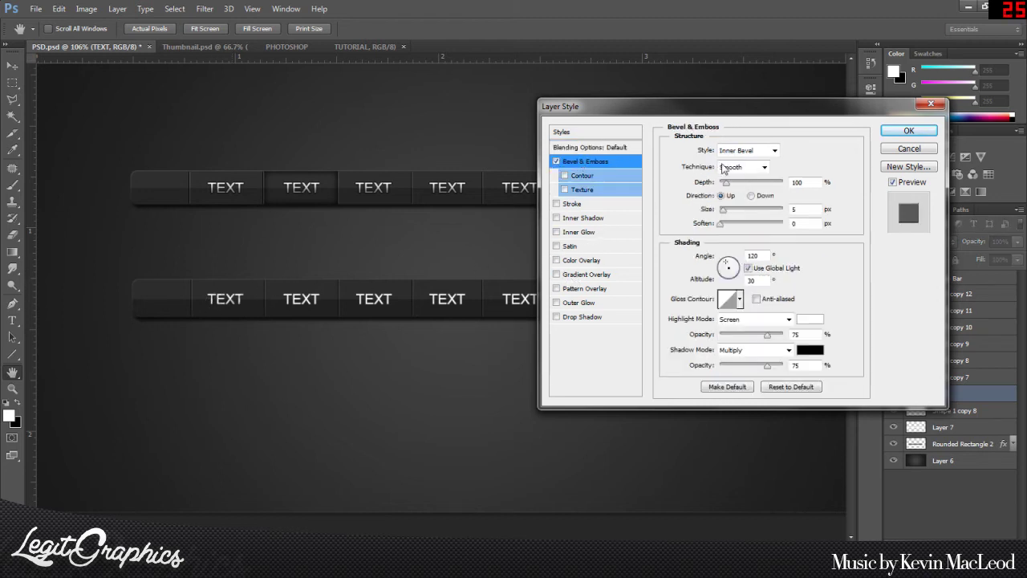
pyautogui.moveTo(727, 183); pyautogui.dragTo(662, 186)
pyautogui.moveTo(725, 213); pyautogui.dragTo(709, 217)
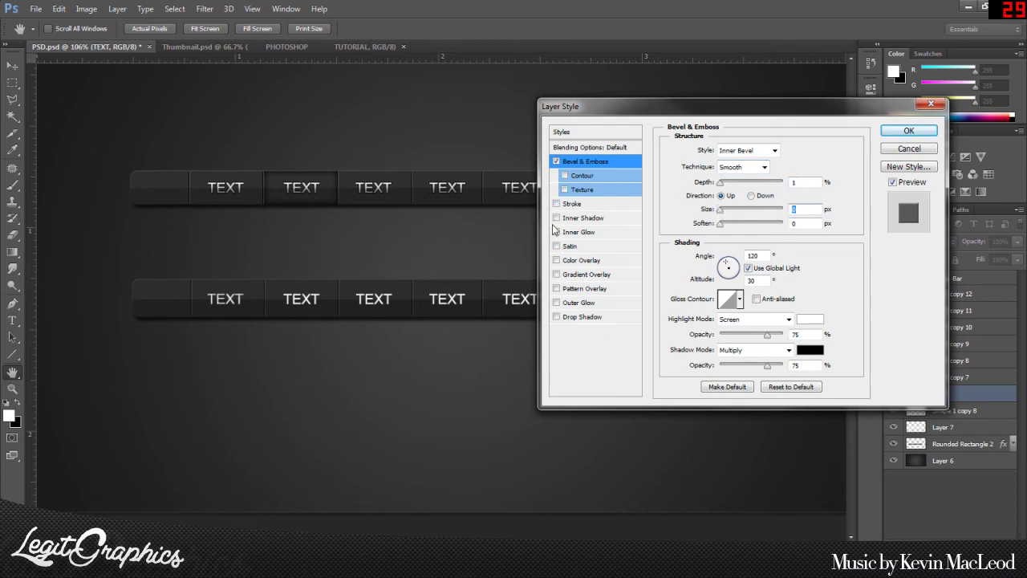
pyautogui.click(556, 274)
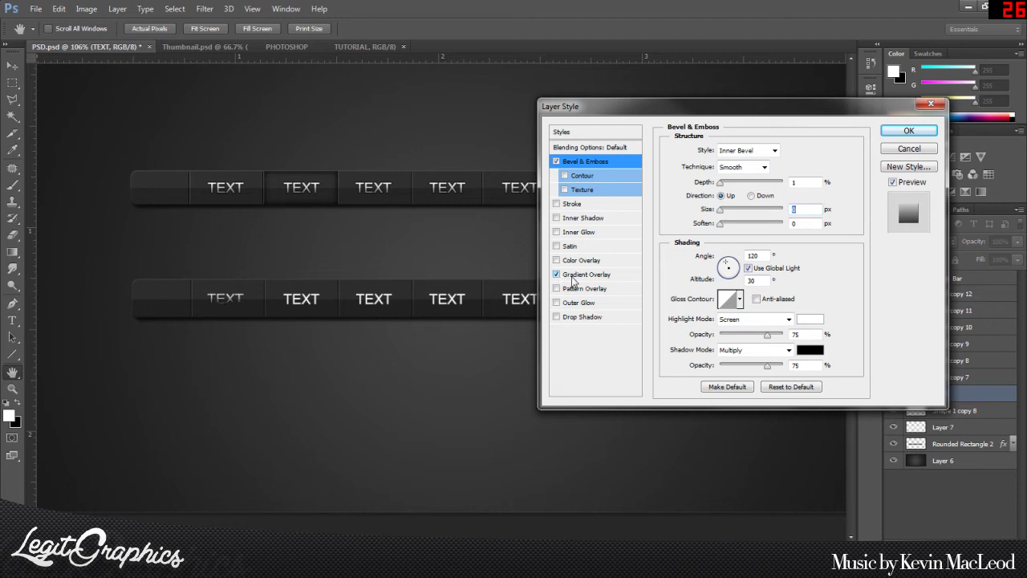
pyautogui.click(562, 275)
pyautogui.moveTo(787, 167); pyautogui.dragTo(754, 168)
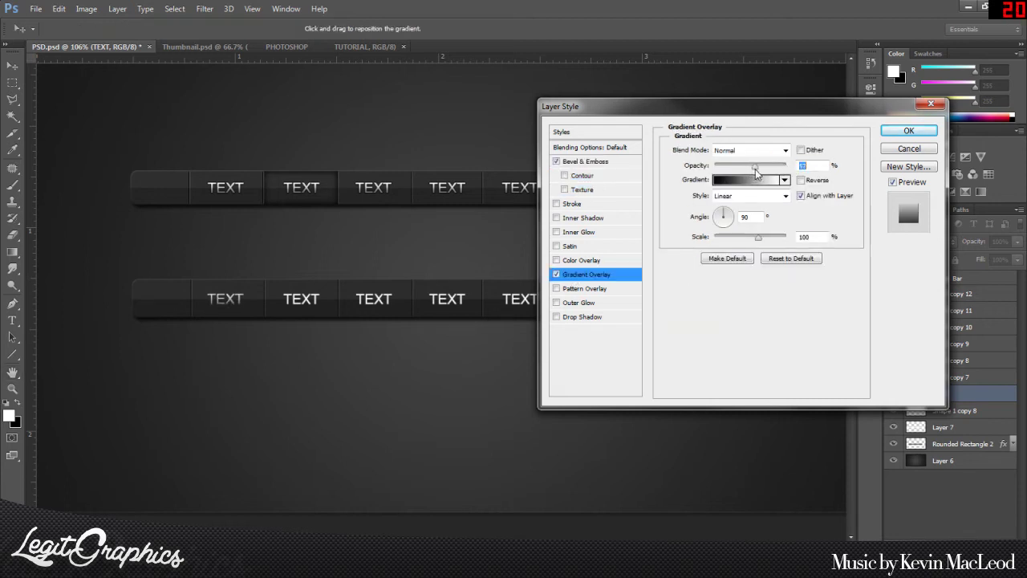
pyautogui.click(556, 162)
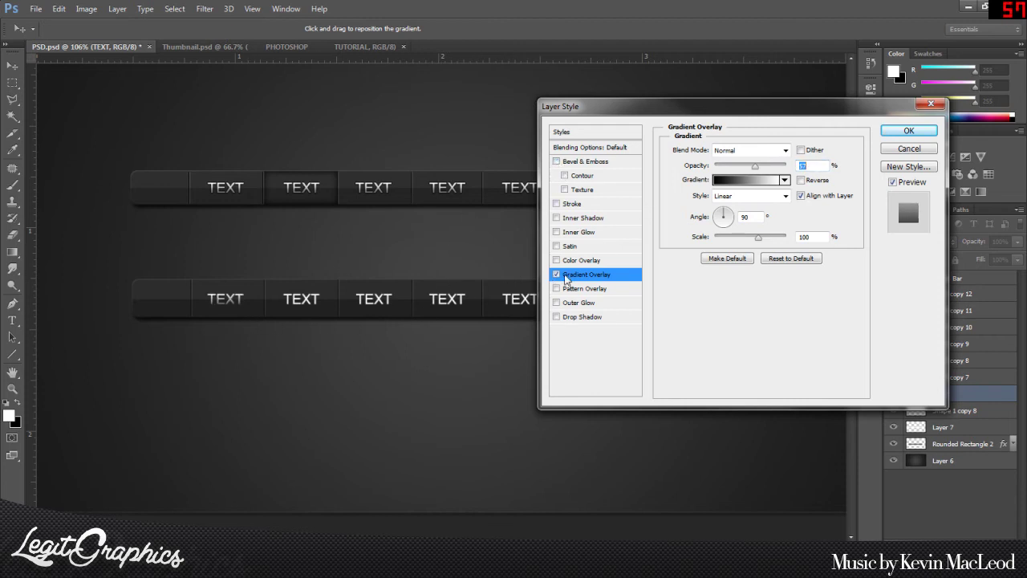
pyautogui.moveTo(763, 174); pyautogui.dragTo(753, 174)
# Add a 1 px Stroke at about 50% opacity to the label and apply the style
pyautogui.click(556, 203)
pyautogui.moveTo(718, 150); pyautogui.dragTo(717, 153)
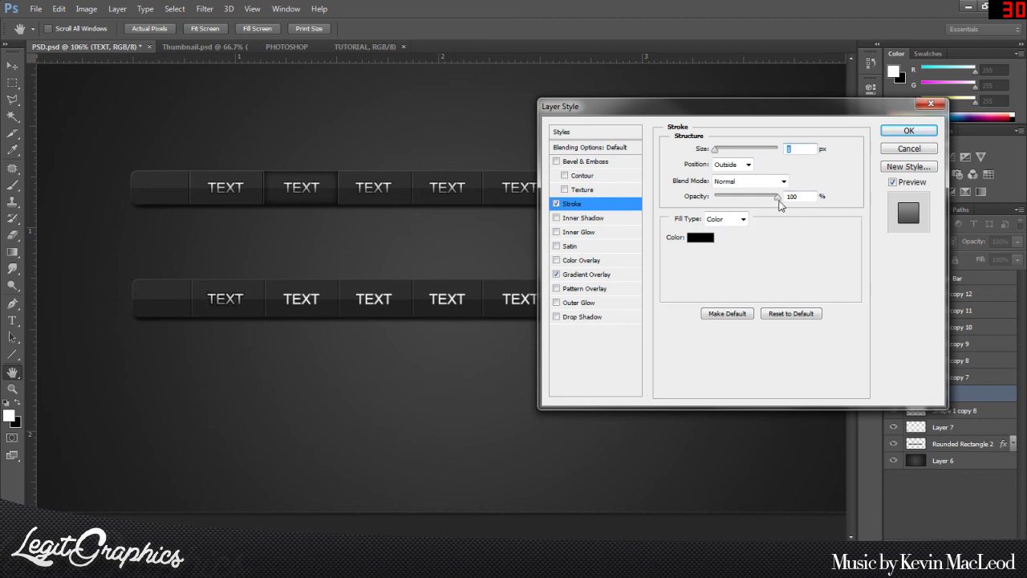
pyautogui.moveTo(779, 203)
pyautogui.mouseDown()
pyautogui.moveTo(749, 204)
pyautogui.moveTo(786, 207)
pyautogui.moveTo(755, 210)
pyautogui.mouseUp()
pyautogui.click(908, 132)
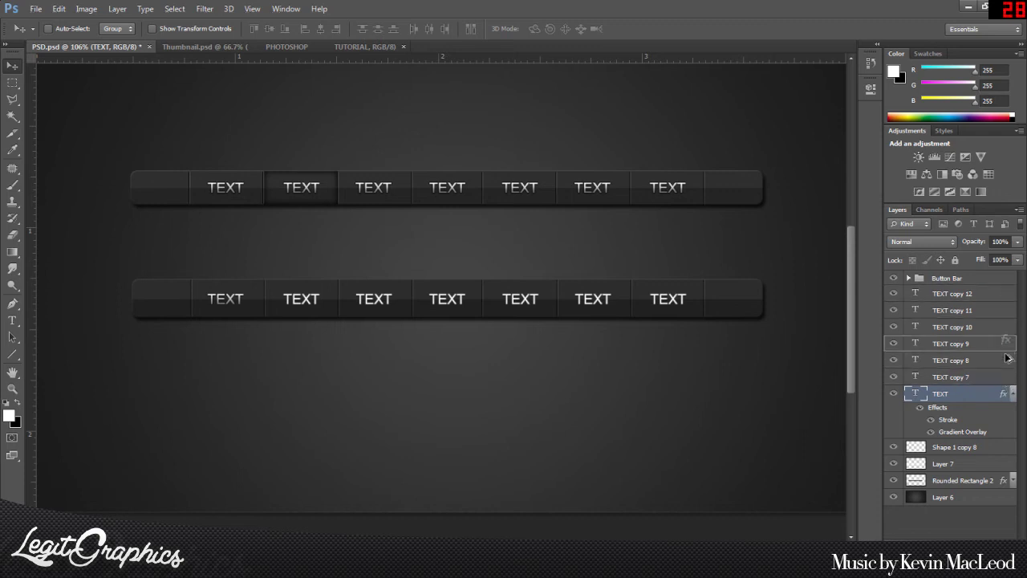
# Copy the label effects onto TEXT copy 7 through 11, and paste TEXT copy 11's style onto TEXT copy 12
pyautogui.moveTo(1007, 377); pyautogui.dragTo(1006, 345)
pyautogui.moveTo(1003, 344); pyautogui.dragTo(1005, 311)
pyautogui.rightClick(999, 296)
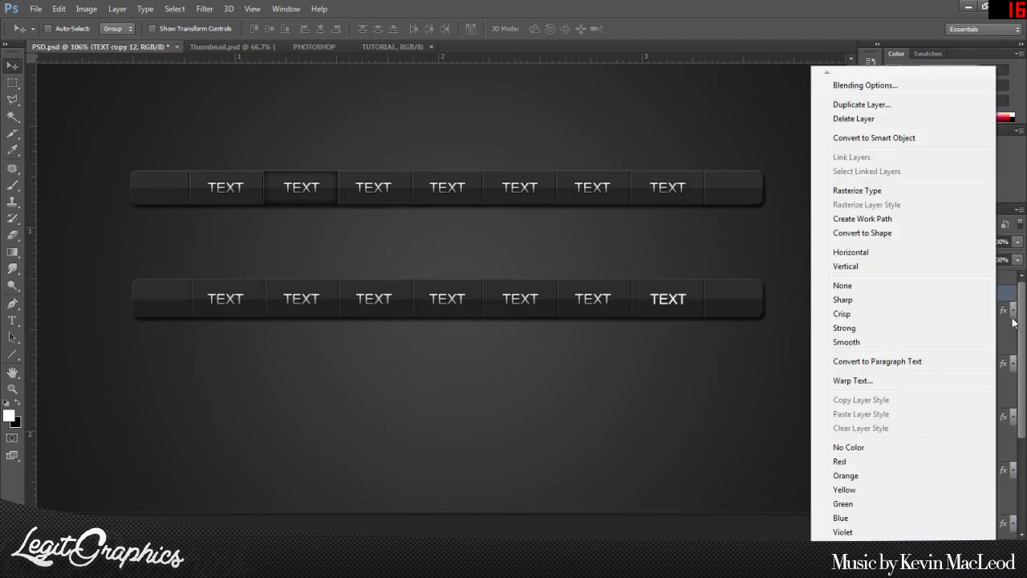
pyautogui.click(1003, 311)
pyautogui.rightClick(1004, 311)
pyautogui.click(878, 211)
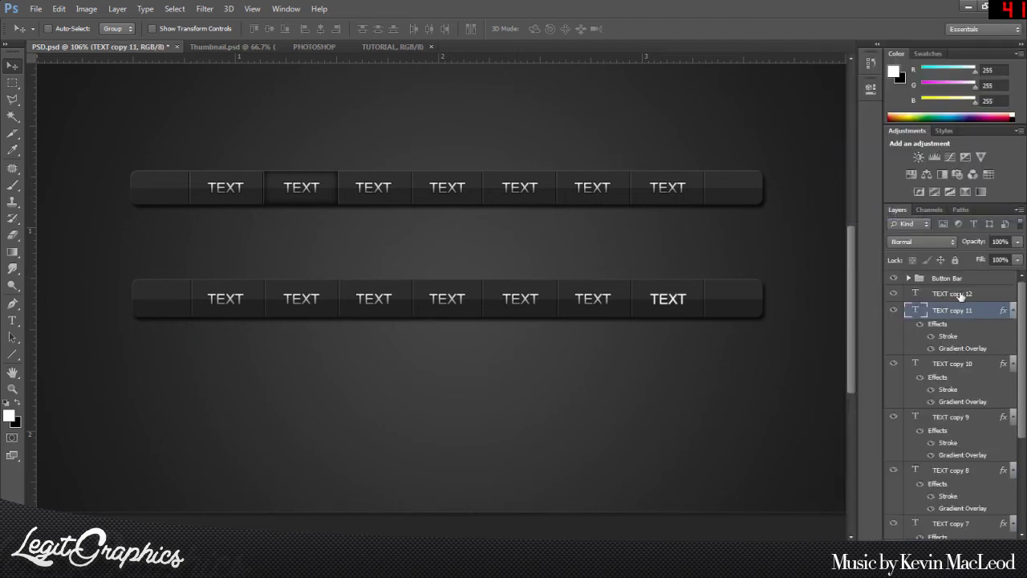
pyautogui.rightClick(961, 297)
pyautogui.click(827, 378)
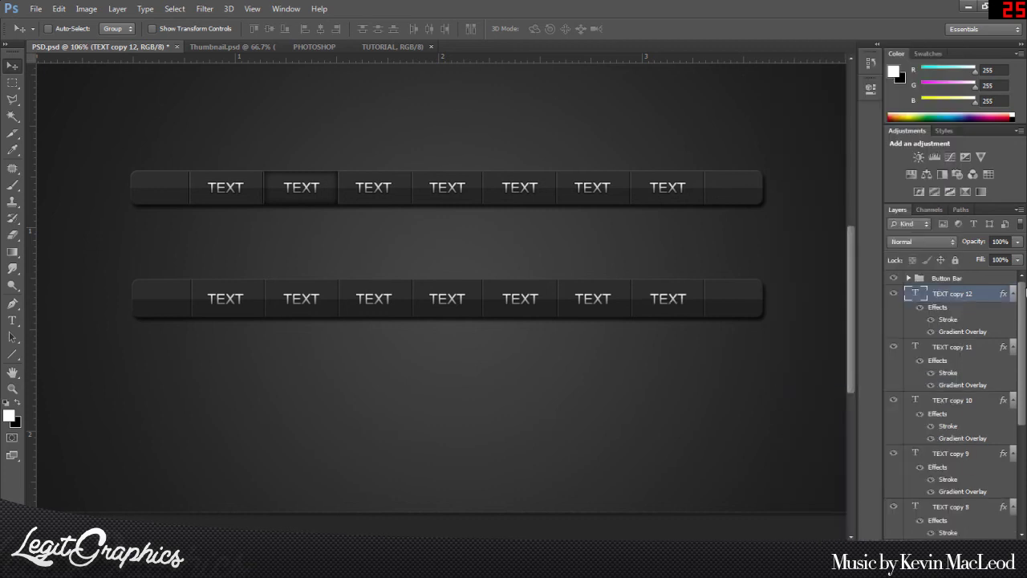
# Collapse the effects lists of TEXT copy 12 down to the original TEXT layer
pyautogui.click(1013, 294)
pyautogui.click(1013, 311)
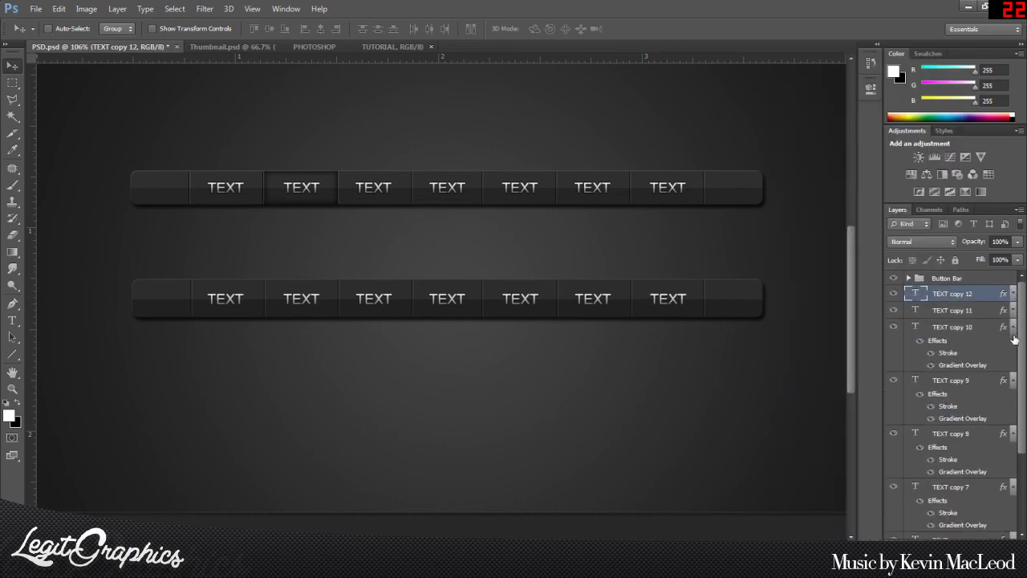
pyautogui.click(1013, 327)
pyautogui.click(1013, 344)
pyautogui.click(1013, 360)
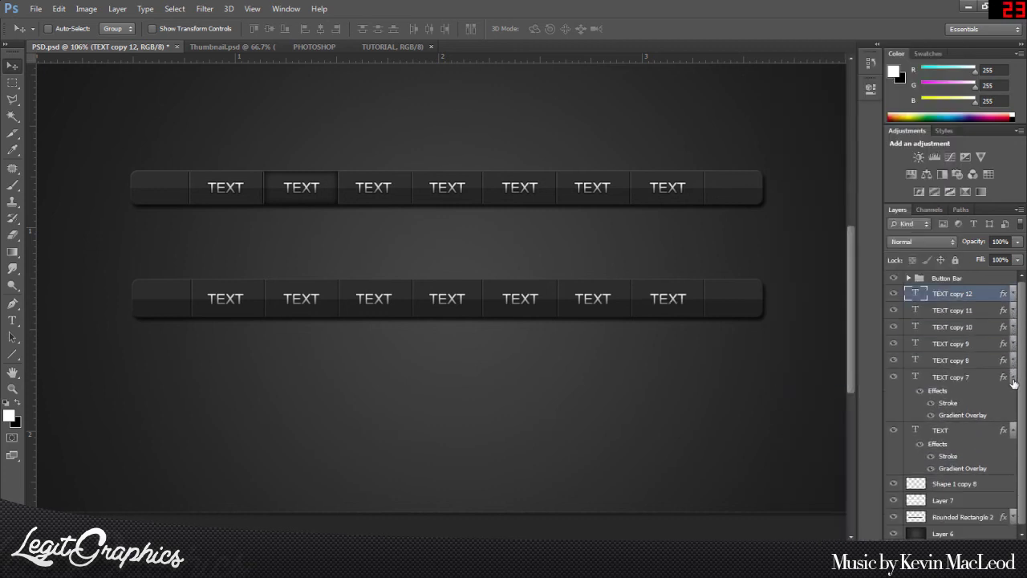
pyautogui.click(1013, 376)
pyautogui.click(1013, 393)
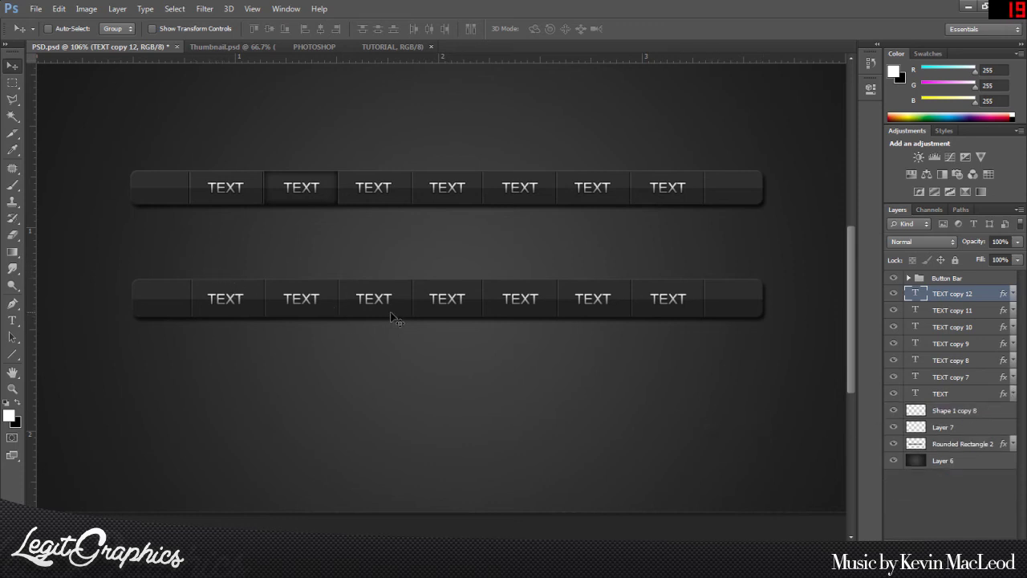
# Group the seven text layers into a group named 'Text'
pyautogui.keyDown('shift'); pyautogui.click(940, 394); pyautogui.keyUp('shift')
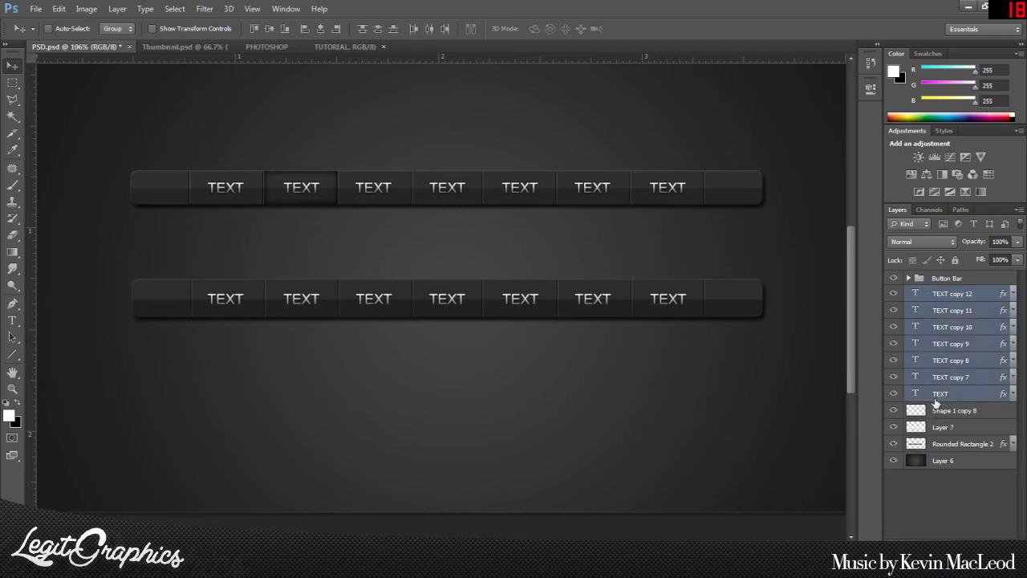
pyautogui.hotkey('ctrl', 'g')
pyautogui.doubleClick(944, 294)
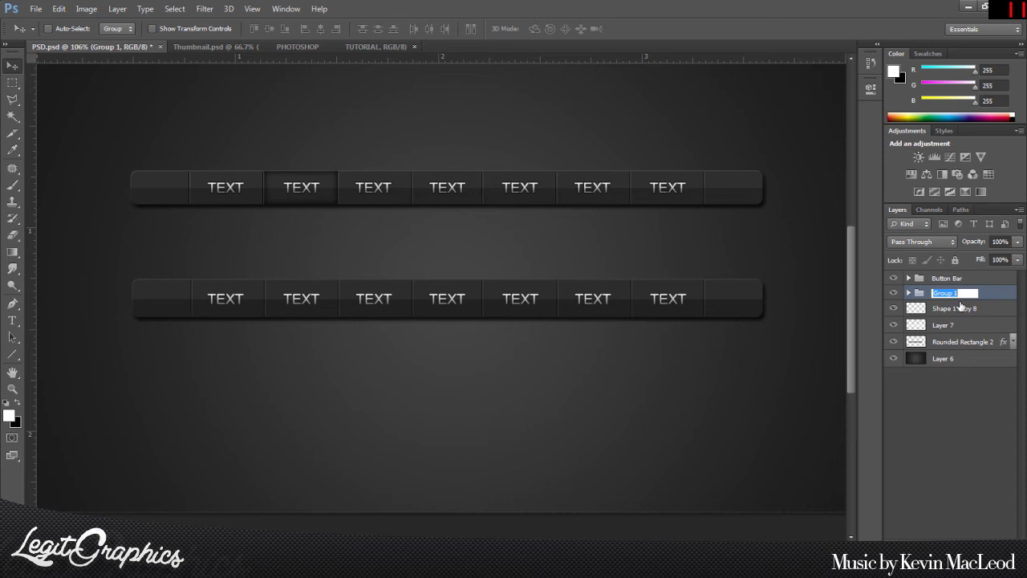
pyautogui.write('Text')
pyautogui.press('Return')
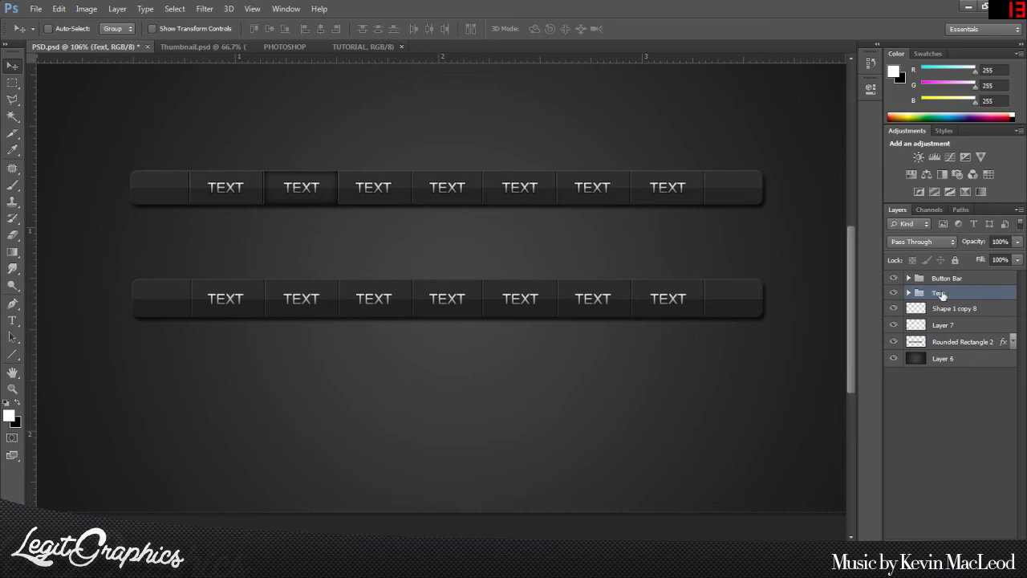
# Group the Text group with the bar shape layers as 'Button Bar2' and expand it
pyautogui.keyDown('shift'); pyautogui.click(959, 343); pyautogui.keyUp('shift')
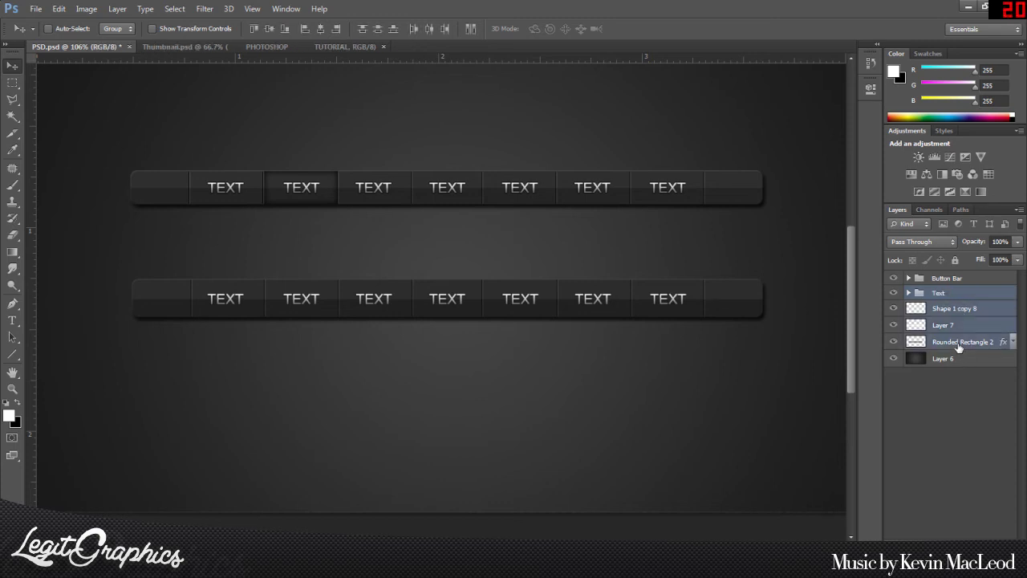
pyautogui.hotkey('ctrl', 'g')
pyautogui.doubleClick(941, 294)
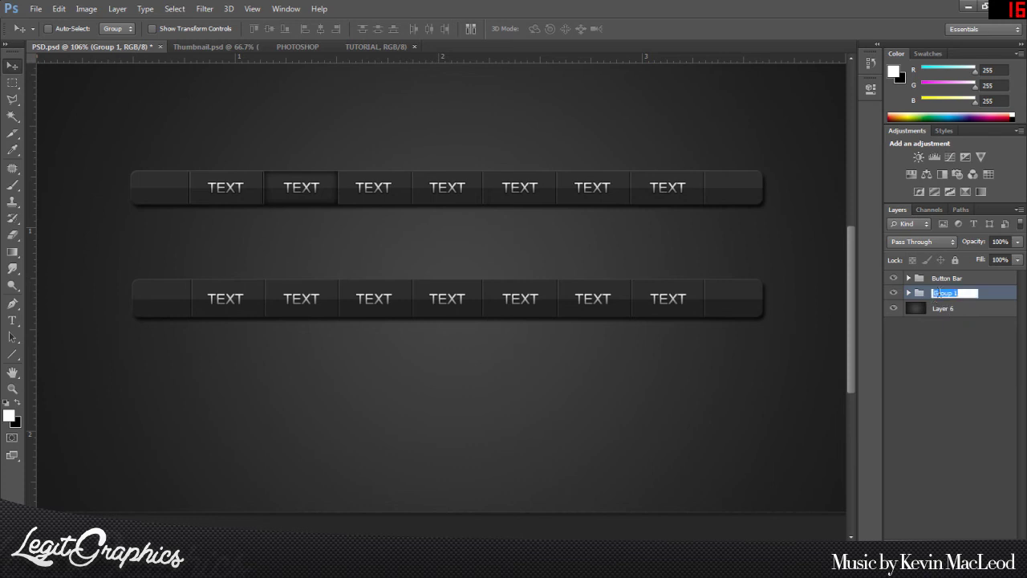
pyautogui.write('Bar2')
pyautogui.press('Return')
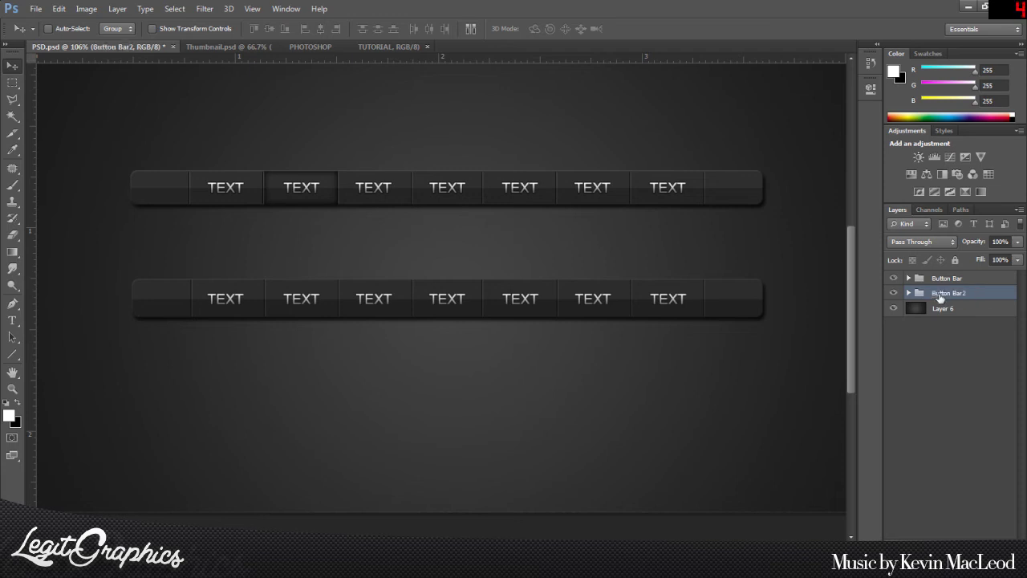
pyautogui.click(908, 293)
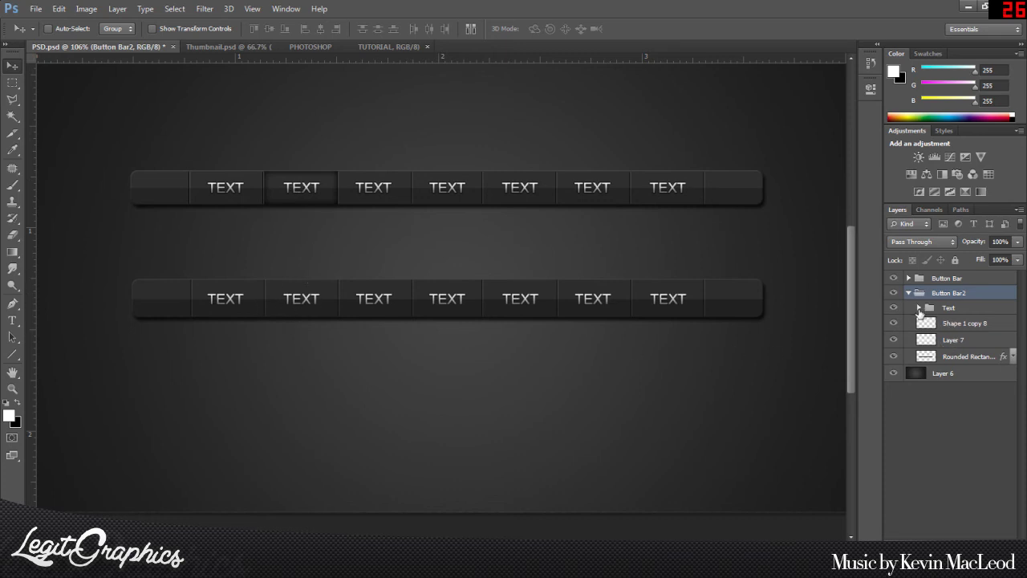
# Add a new empty layer above the Text group inside Button Bar2 and zoom into the lower bar
pyautogui.click(947, 310)
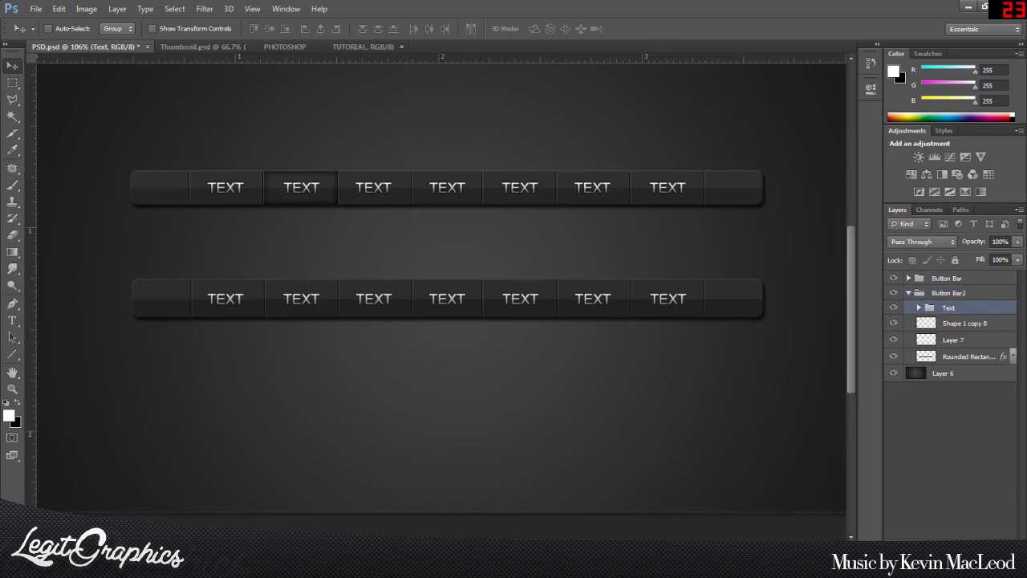
pyautogui.click(1001, 519)
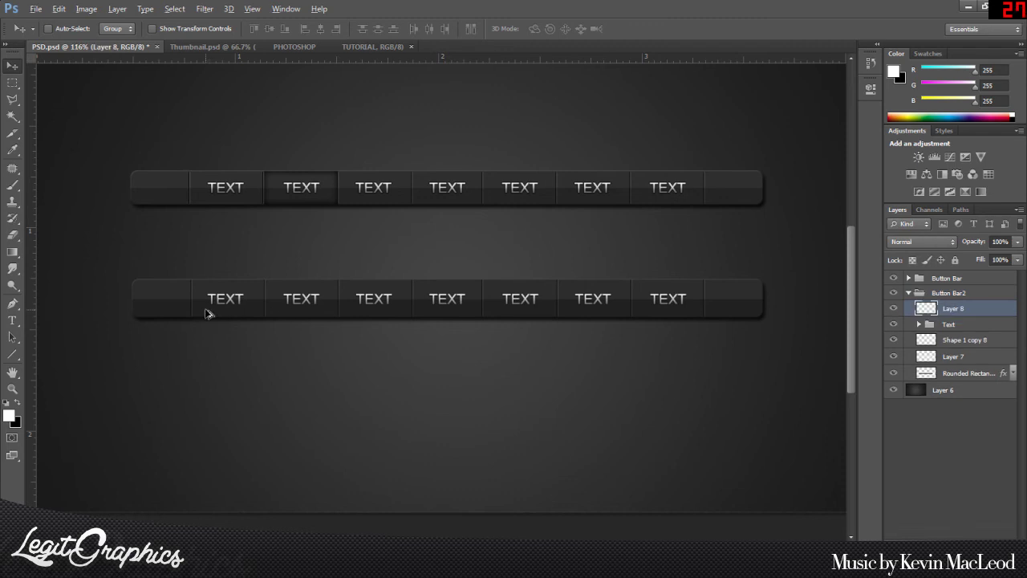
pyautogui.scroll(5, 205, 313)
pyautogui.moveTo(236, 294); pyautogui.dragTo(418, 267)
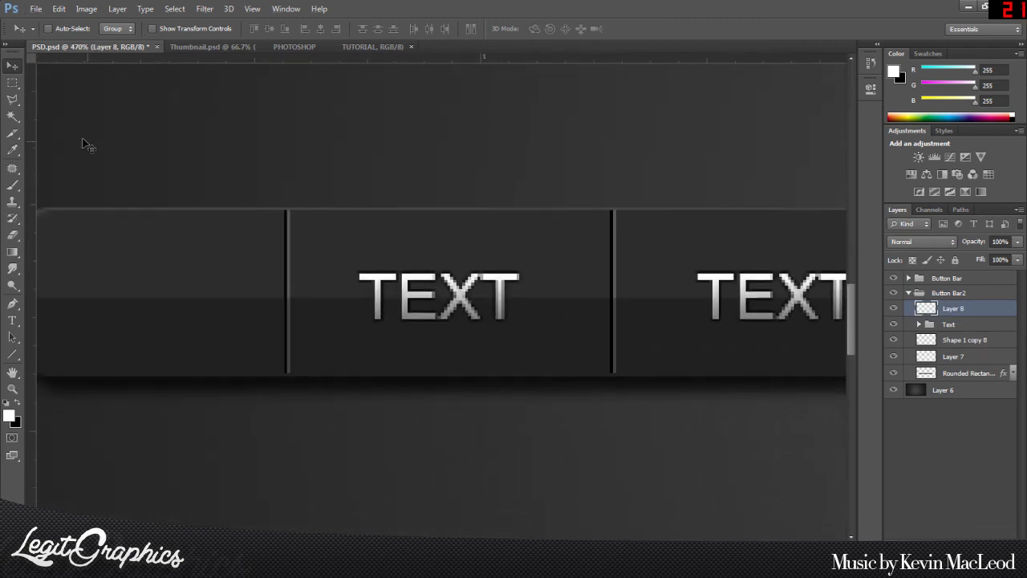
# Marquee-select the lower bar's second button section and fill it with solid black
pyautogui.click(12, 82)
pyautogui.moveTo(289, 210); pyautogui.dragTo(371, 354)
pyautogui.click(306, 396)
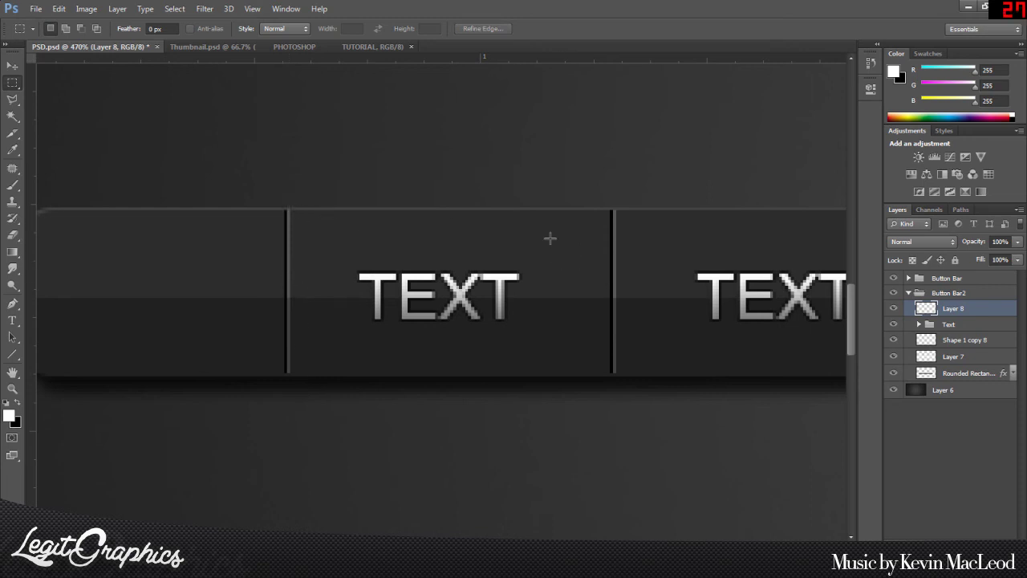
pyautogui.moveTo(290, 211); pyautogui.dragTo(329, 231)
pyautogui.click(301, 216)
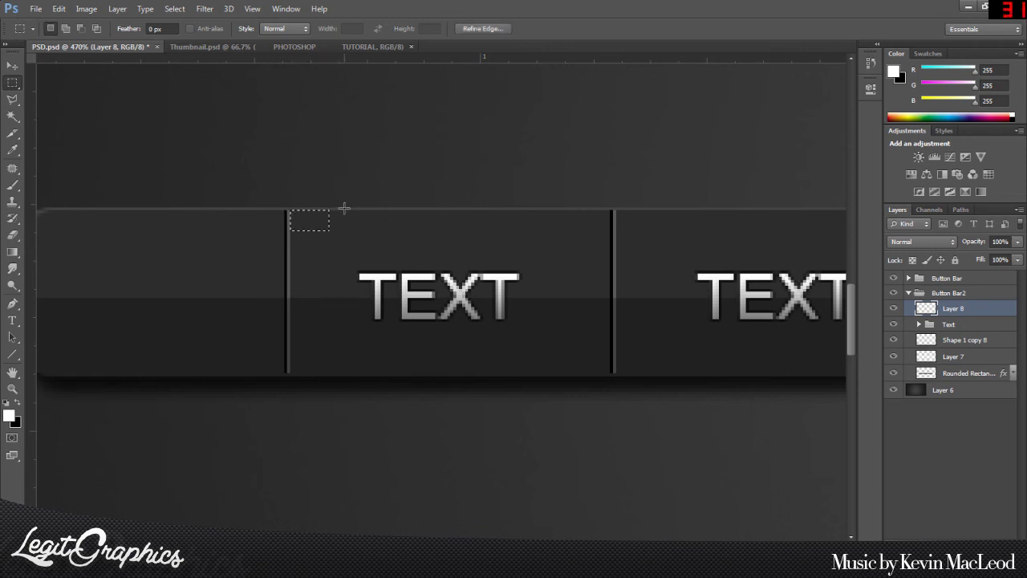
pyautogui.click(294, 214)
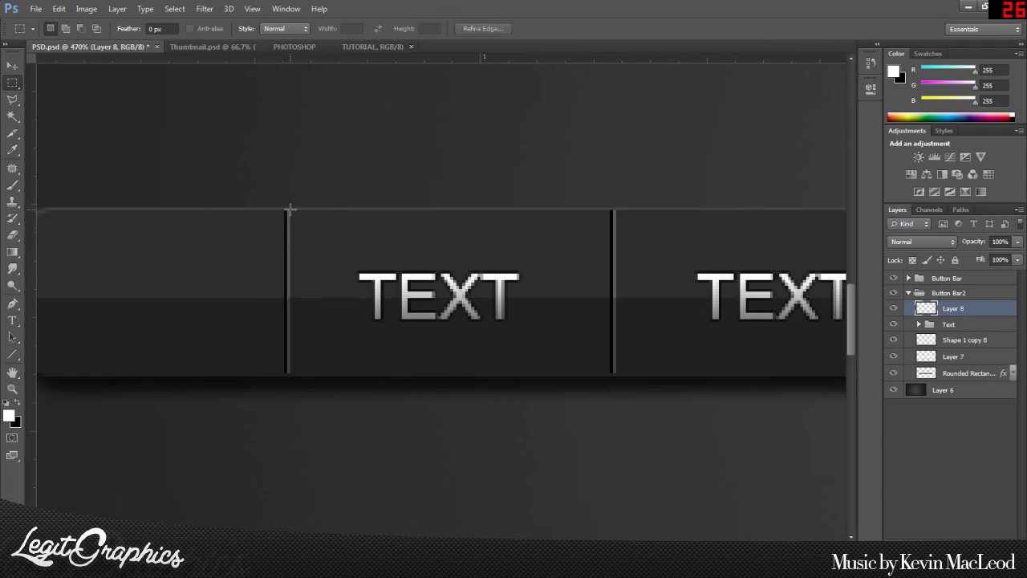
pyautogui.moveTo(297, 217); pyautogui.dragTo(613, 375)
pyautogui.click(292, 211)
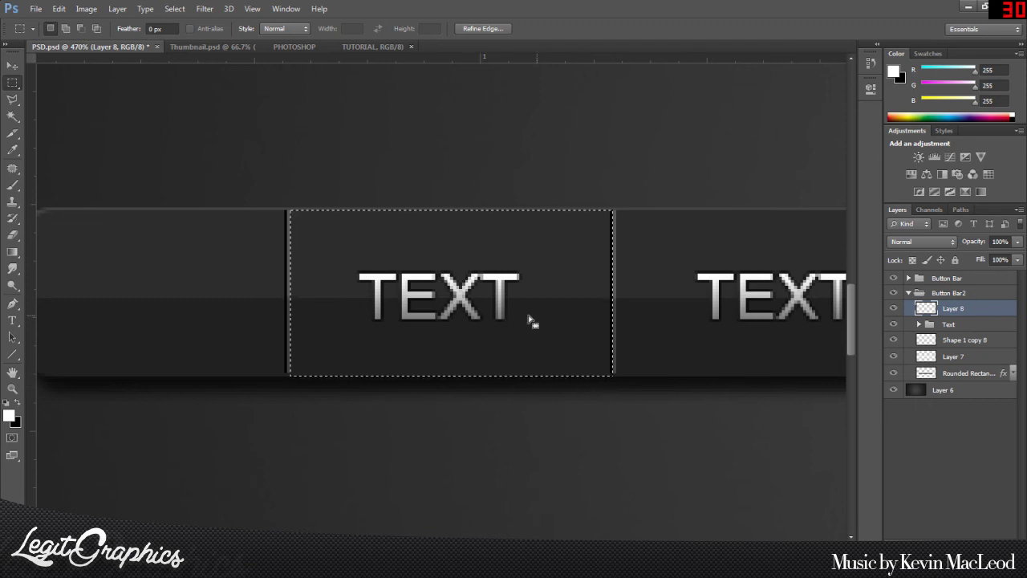
pyautogui.hotkey('ctrl', 'BackSpace')
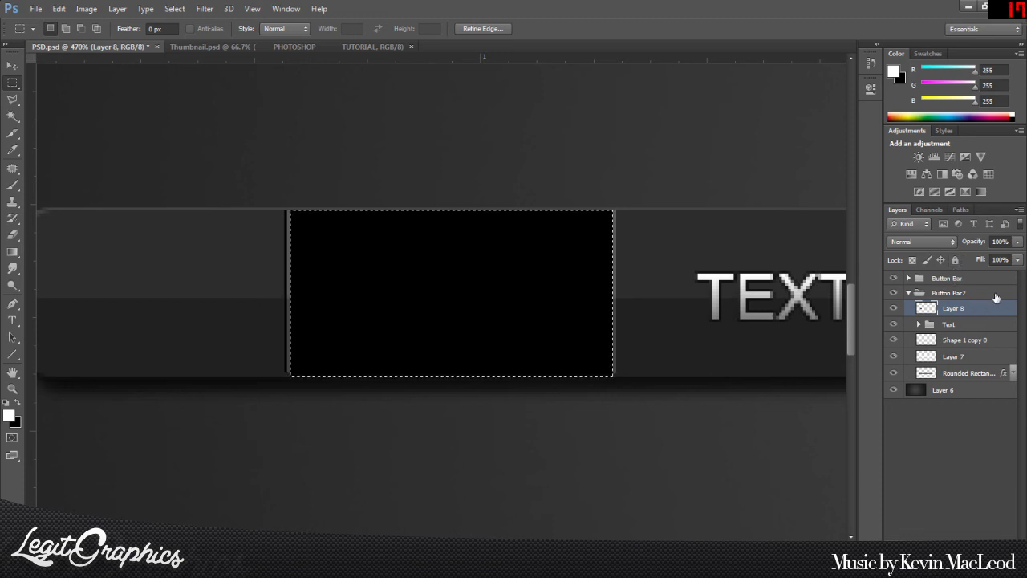
# Set Layer 8's fill to 0%
pyautogui.click(1019, 260)
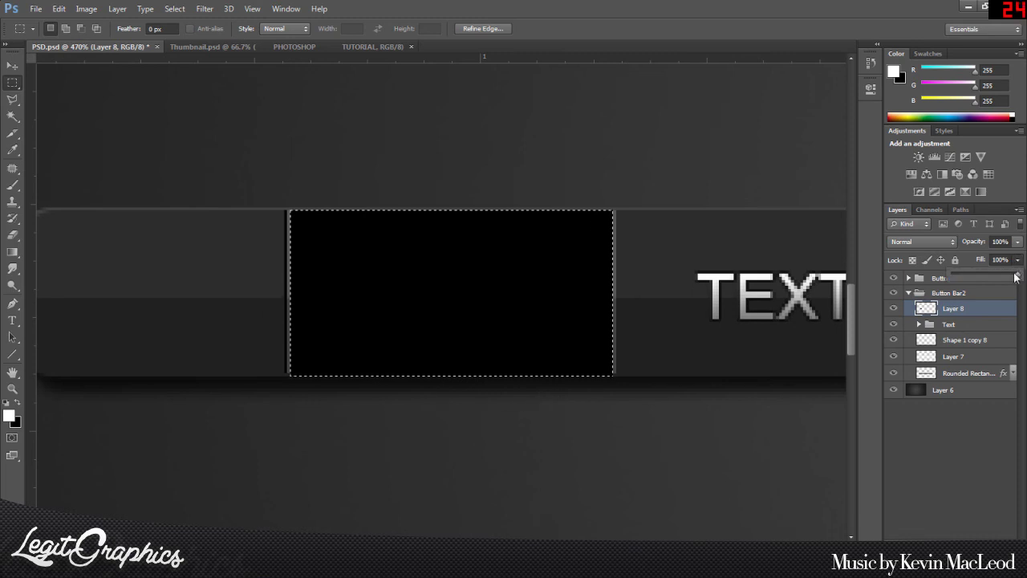
pyautogui.moveTo(1019, 277); pyautogui.dragTo(951, 276)
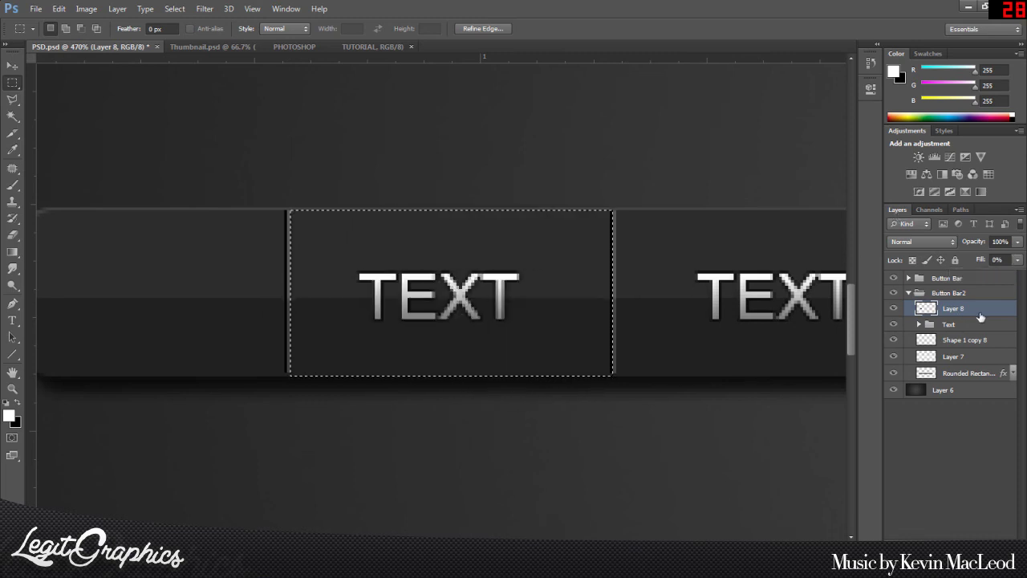
pyautogui.doubleClick(985, 313)
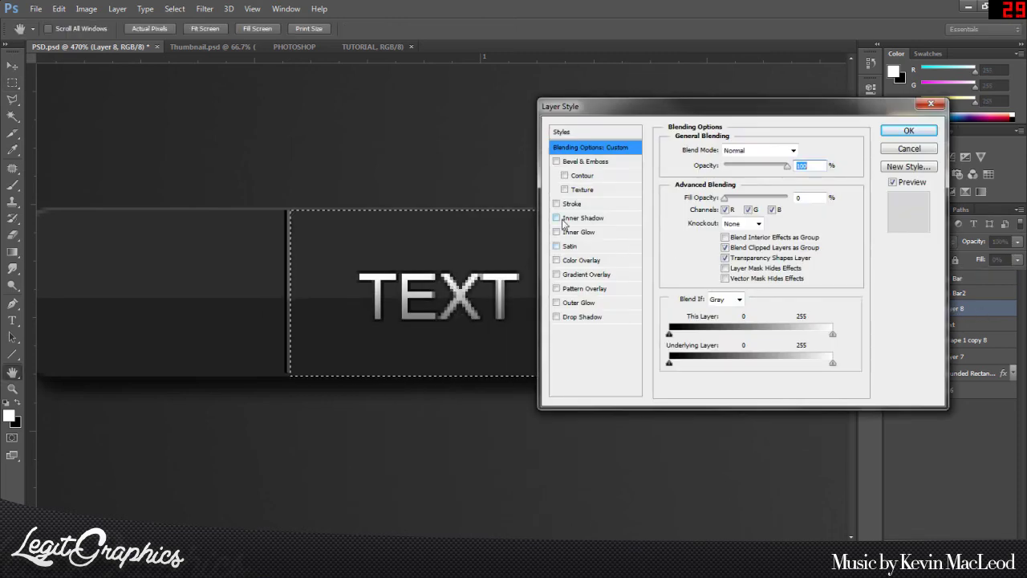
# Add a Normal-mode Inner Shadow at 100% opacity, distance 0, size 15, then deselect
pyautogui.click(556, 218)
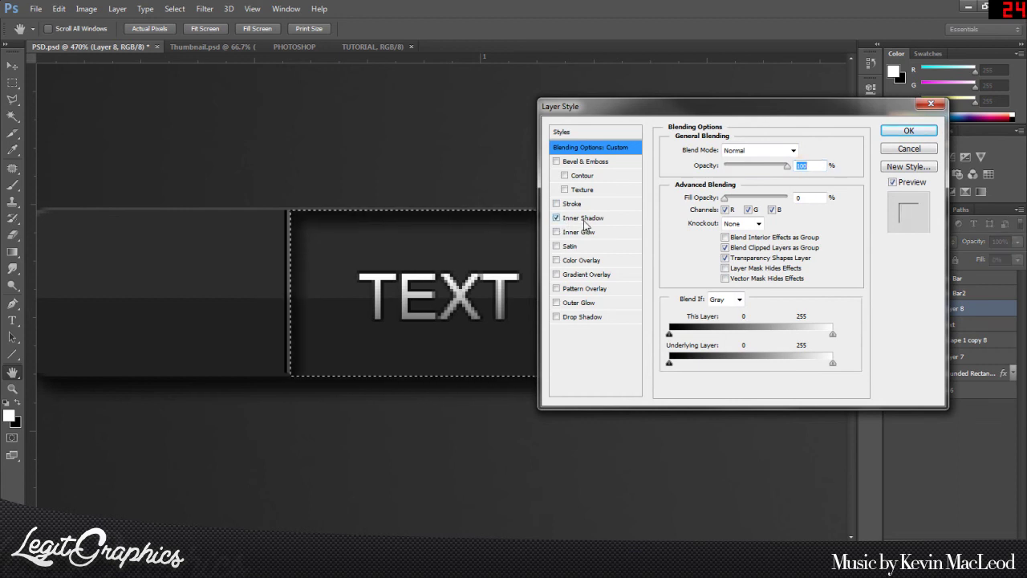
pyautogui.click(584, 219)
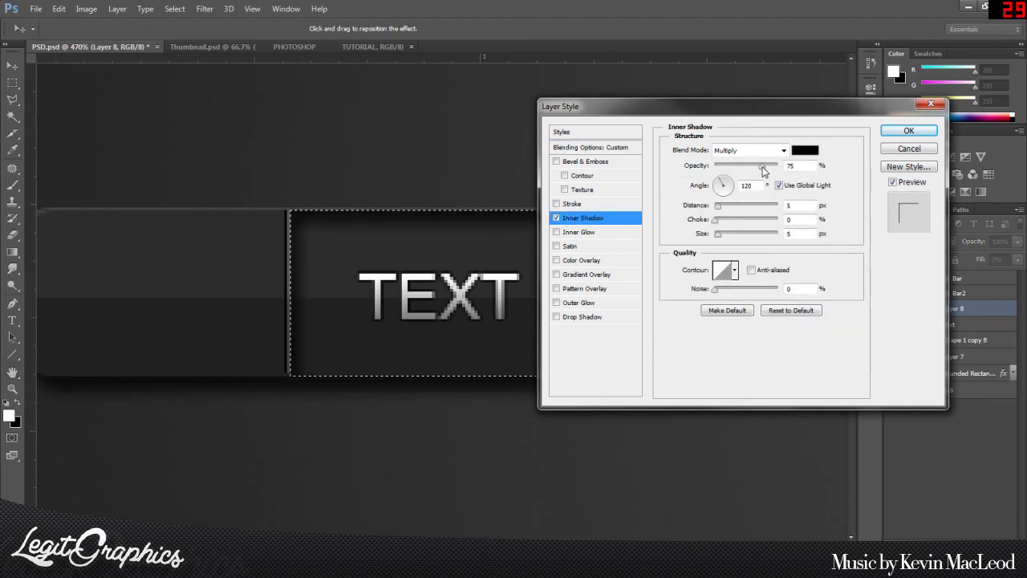
pyautogui.moveTo(763, 167); pyautogui.dragTo(780, 166)
pyautogui.click(784, 150)
pyautogui.click(781, 151)
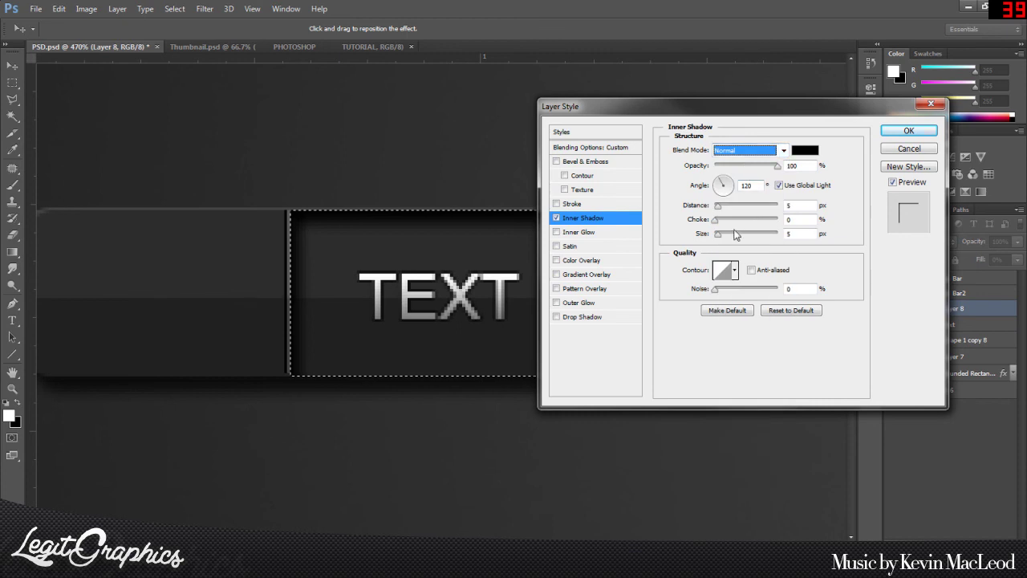
pyautogui.moveTo(719, 212); pyautogui.dragTo(571, 211)
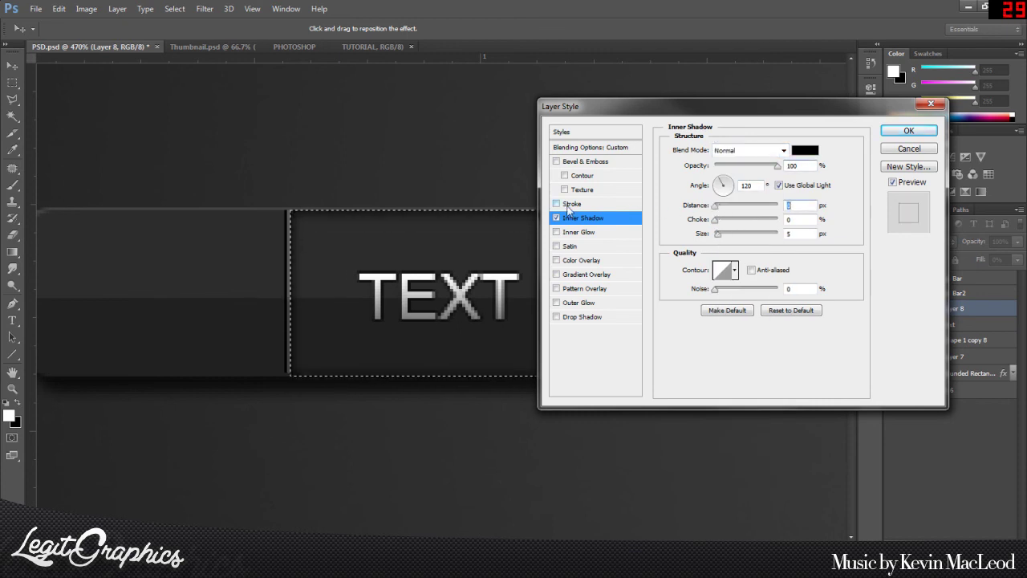
pyautogui.click(790, 234)
pyautogui.write('11')
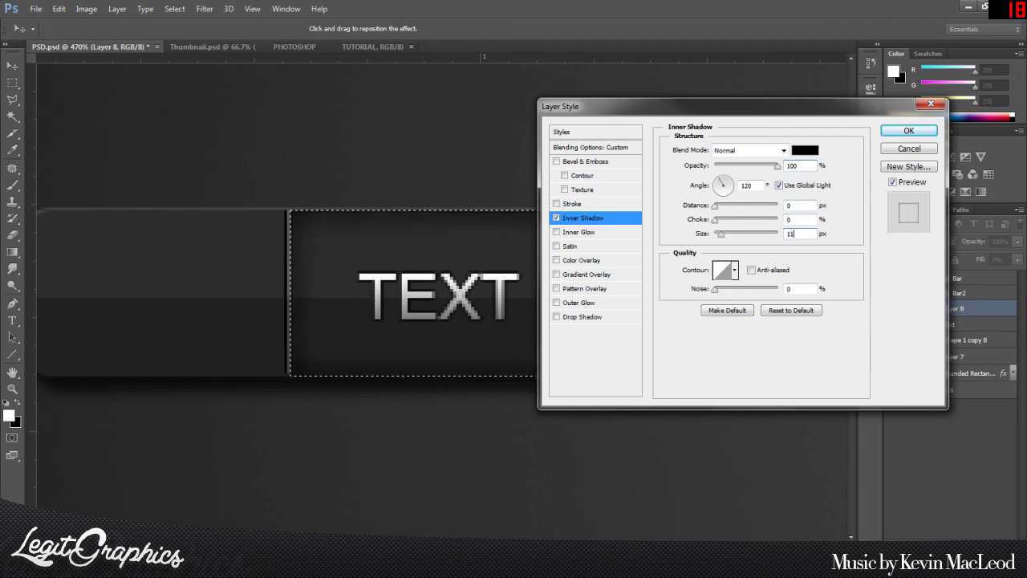
pyautogui.press('BackSpace')
pyautogui.write('5')
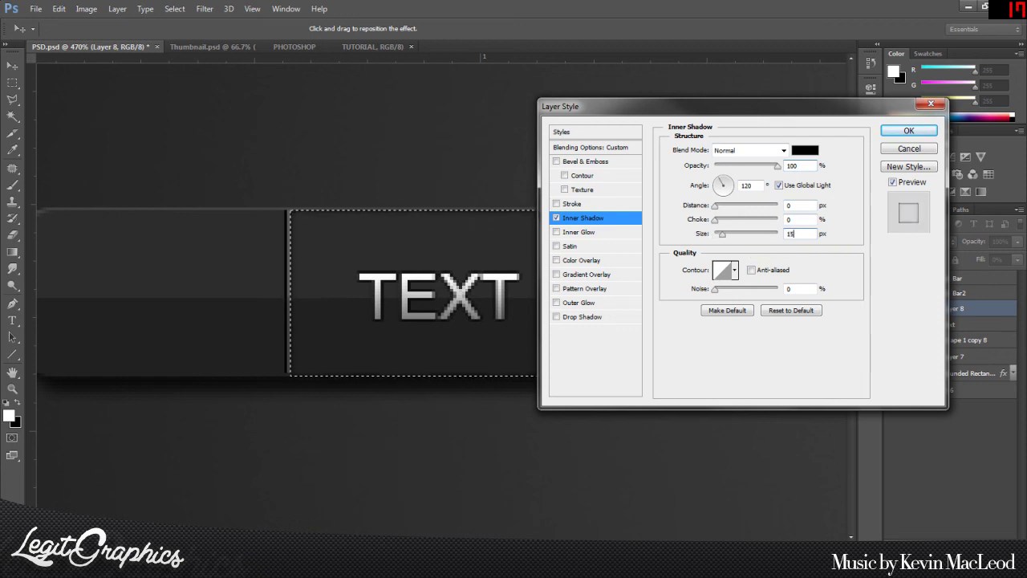
pyautogui.click(908, 130)
pyautogui.hotkey('ctrl', 'd')
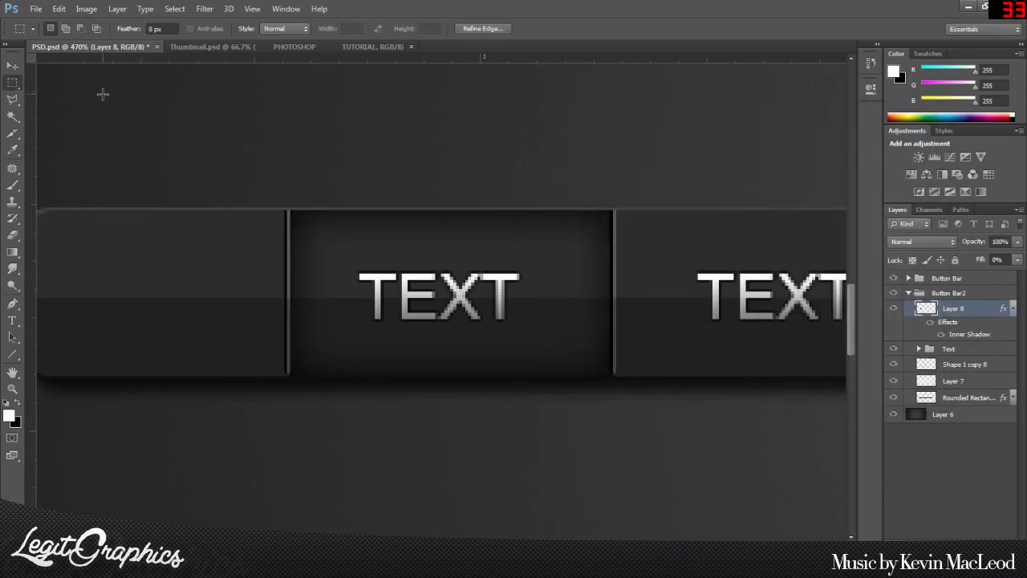
# Stretch Layer 8's pressed overlay to about 101.8% height and apply the transform
pyautogui.keyDown('alt'); pyautogui.scroll(-4, 298, 280); pyautogui.keyUp('alt')
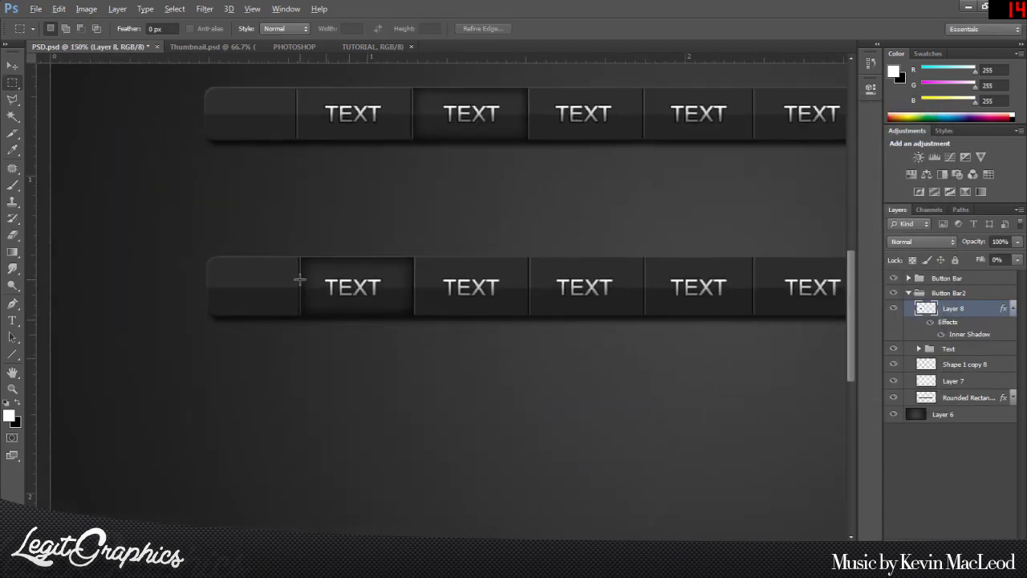
pyautogui.keyDown('alt'); pyautogui.scroll(-2, 299, 279); pyautogui.keyUp('alt')
pyautogui.keyDown('alt'); pyautogui.scroll(-1, 419, 298); pyautogui.keyUp('alt')
pyautogui.keyDown('alt'); pyautogui.scroll(-1, 505, 326); pyautogui.keyUp('alt')
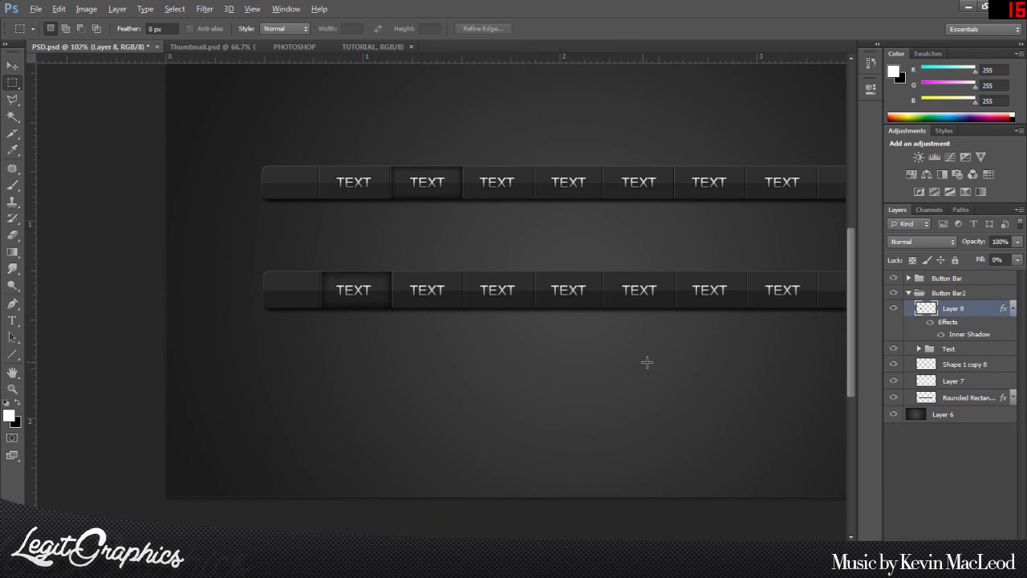
pyautogui.moveTo(544, 344); pyautogui.dragTo(490, 361)
pyautogui.keyDown('alt'); pyautogui.scroll(5, 235, 288); pyautogui.keyUp('alt')
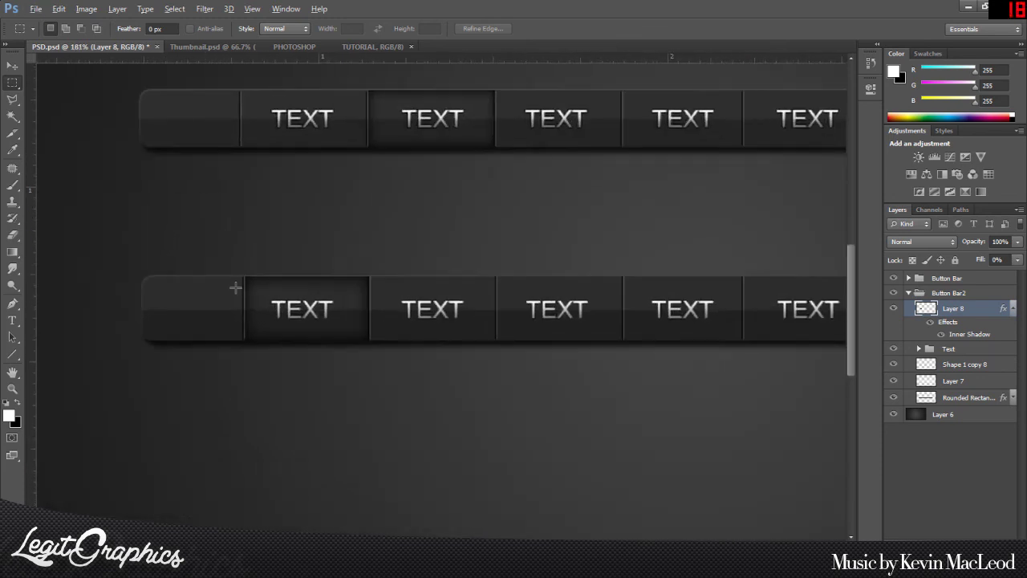
pyautogui.keyDown('alt'); pyautogui.scroll(3, 236, 288); pyautogui.keyUp('alt')
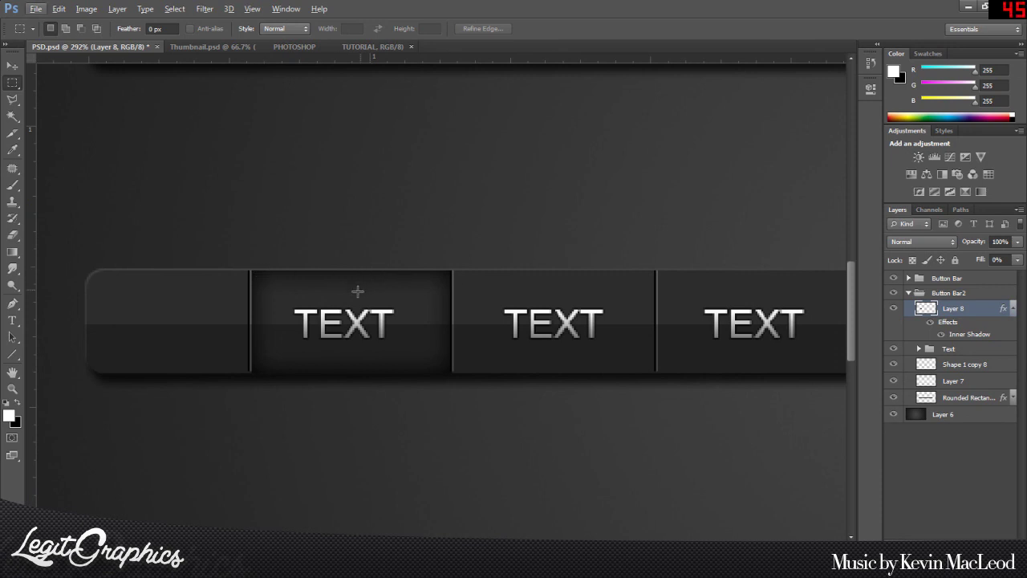
pyautogui.hotkey('ctrl', 't')
pyautogui.keyDown('alt'); pyautogui.scroll(5, 369, 305); pyautogui.keyUp('alt')
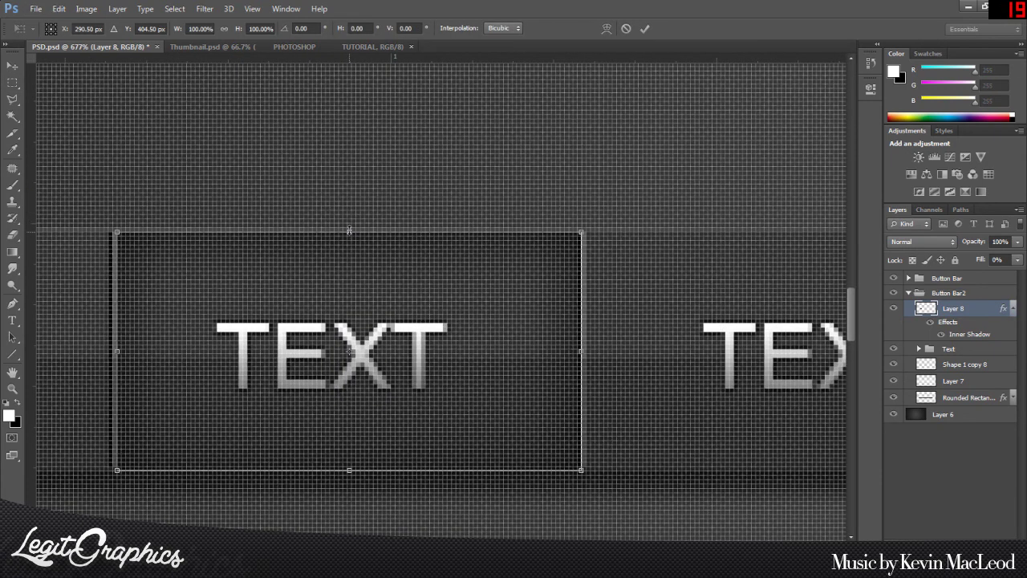
pyautogui.moveTo(349, 230); pyautogui.dragTo(349, 225)
pyautogui.click(12, 65)
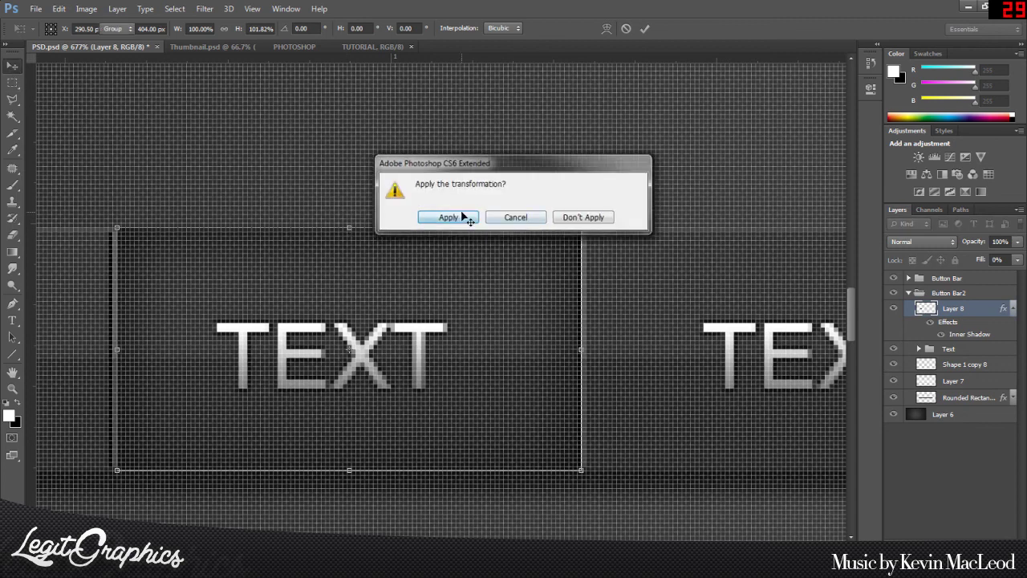
pyautogui.click(448, 218)
pyautogui.keyDown('alt'); pyautogui.scroll(-6, 450, 218); pyautogui.keyUp('alt')
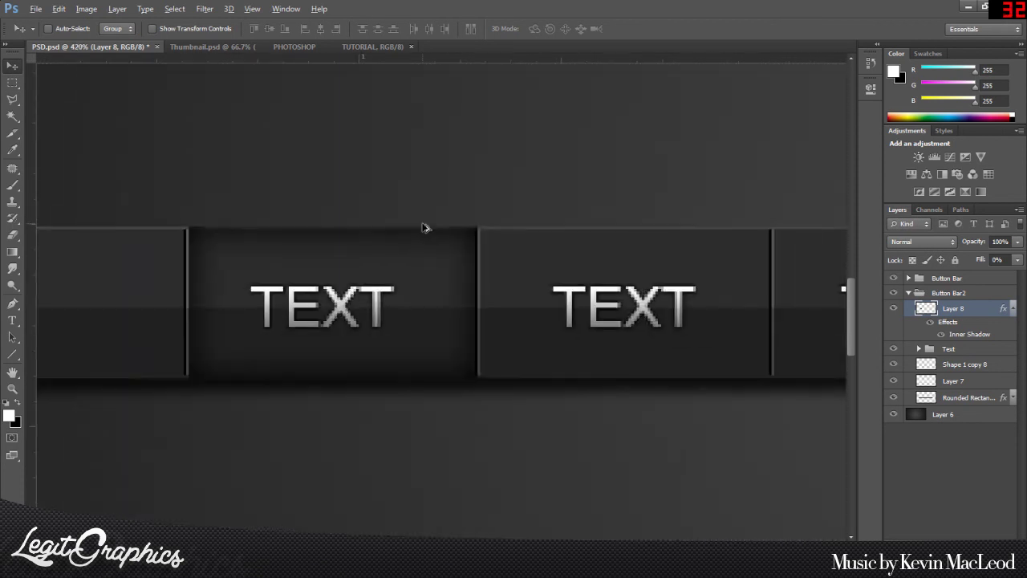
pyautogui.keyDown('alt'); pyautogui.scroll(-3, 505, 248); pyautogui.keyUp('alt')
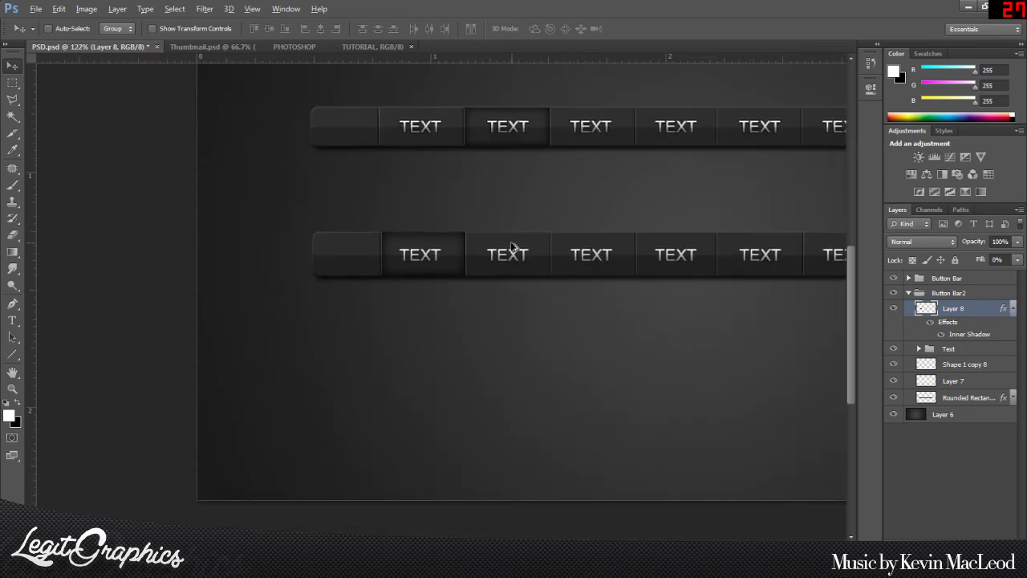
pyautogui.moveTo(472, 215); pyautogui.dragTo(339, 281)
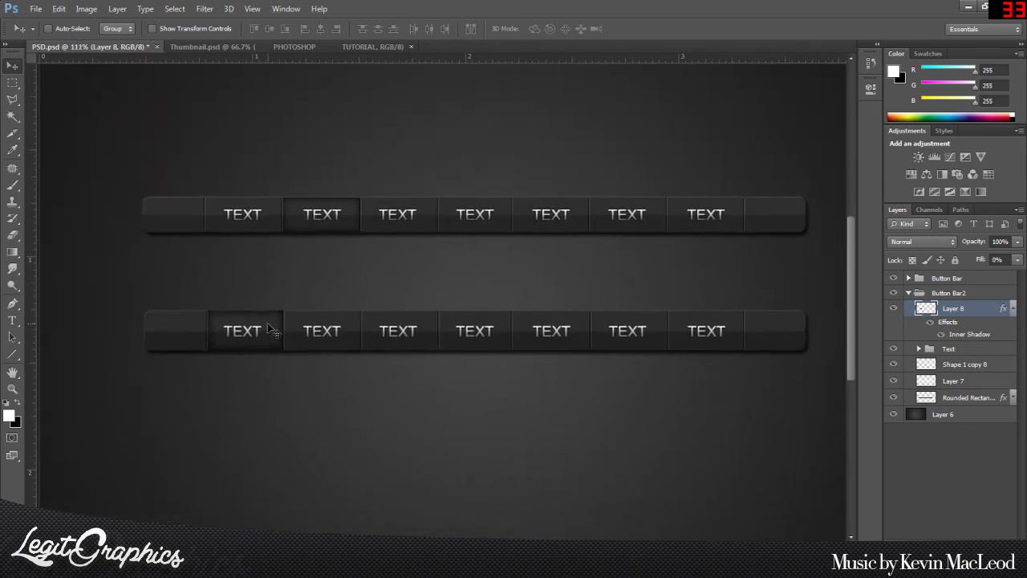
# Move Layer 8's pressed shading onto the lower bar's second TEXT button
pyautogui.moveTo(270, 347); pyautogui.dragTo(345, 346)
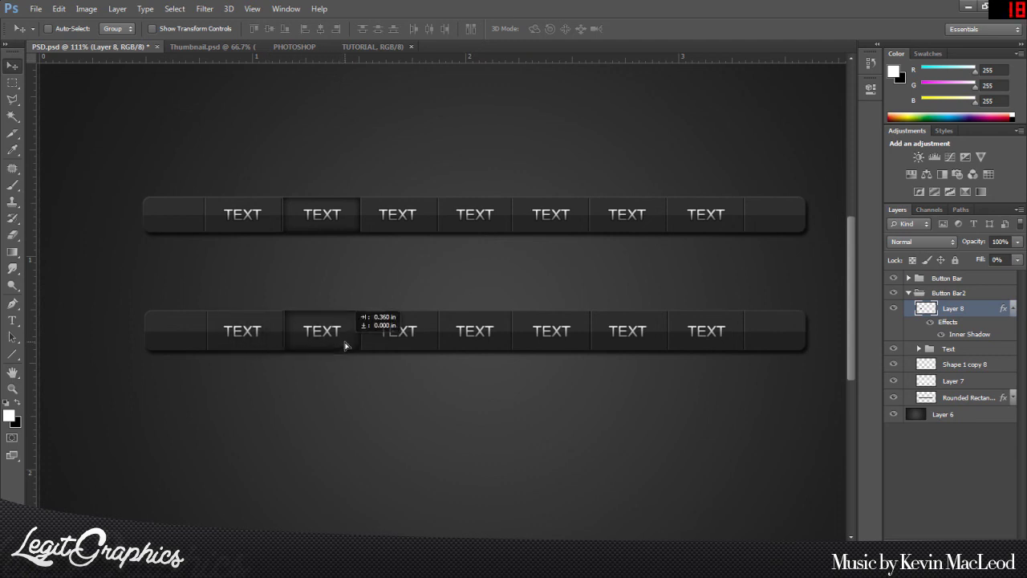
pyautogui.scroll(5, 345, 346)
pyautogui.moveTo(339, 328); pyautogui.dragTo(338, 330)
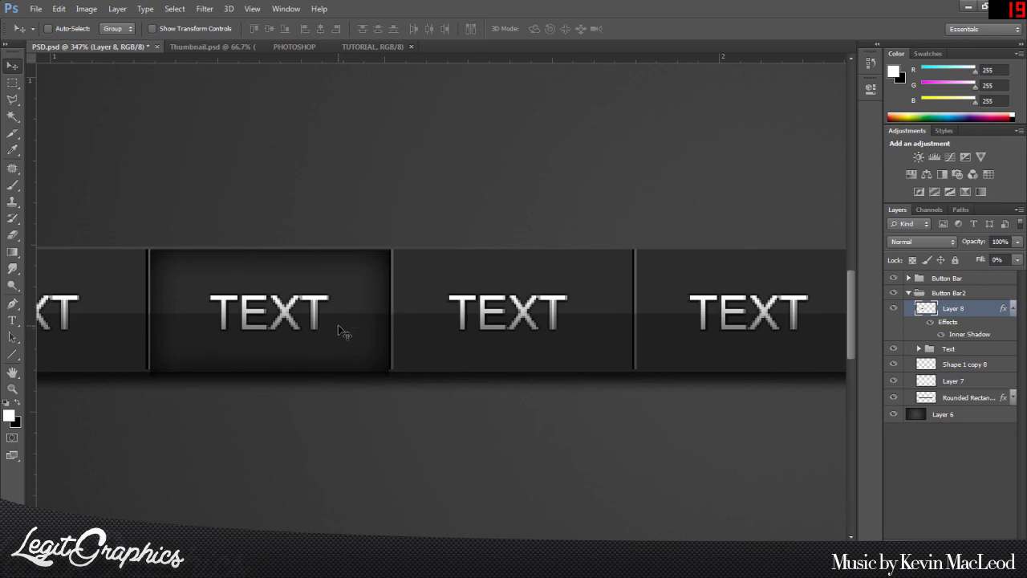
# Widen the shading to about 100.93% so its right edge meets the divider
pyautogui.hotkey('ctrl', 't')
pyautogui.scroll(3, 401, 313)
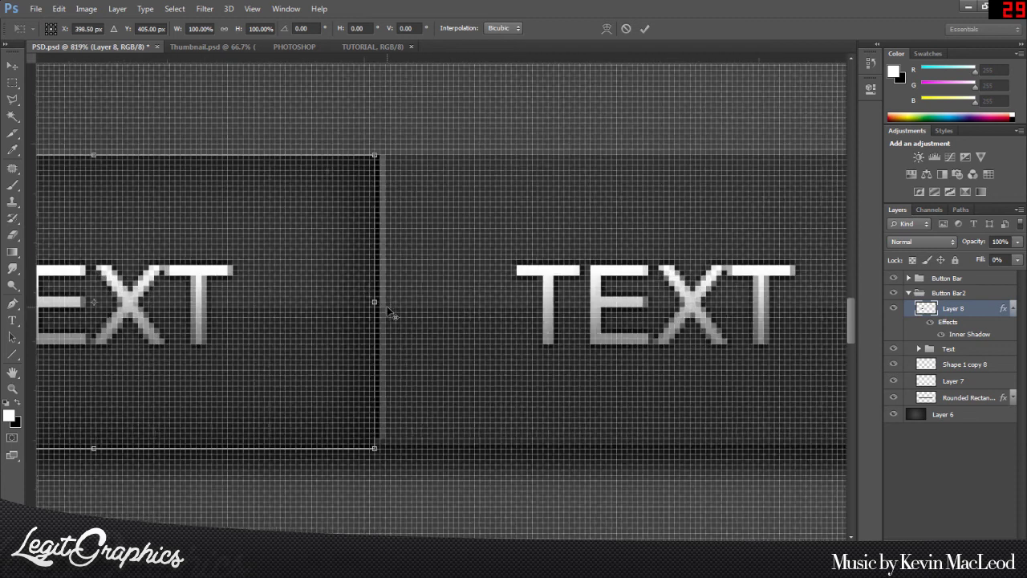
pyautogui.scroll(1, 388, 311)
pyautogui.moveTo(374, 302)
pyautogui.mouseDown()
pyautogui.moveTo(418, 302)
pyautogui.moveTo(378, 303)
pyautogui.mouseUp()
pyautogui.scroll(10, 378, 302)
pyautogui.scroll(-10, 378, 303)
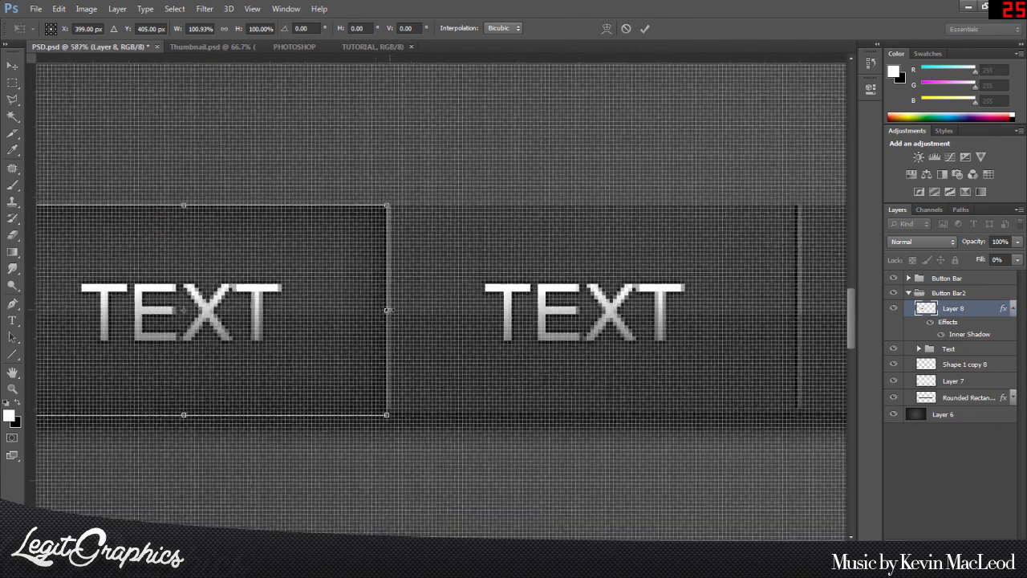
pyautogui.scroll(-1, 388, 313)
pyautogui.click(644, 28)
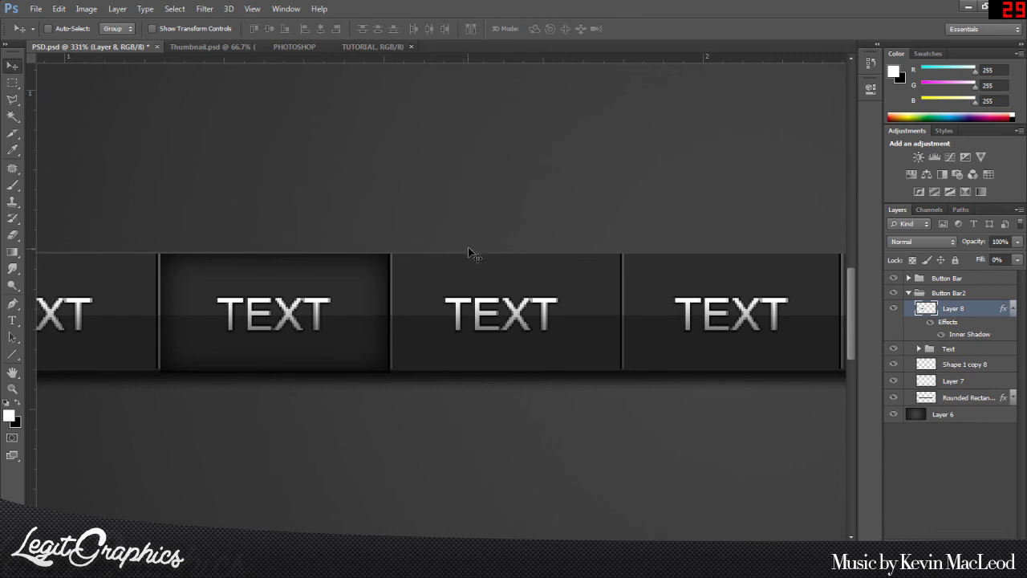
pyautogui.scroll(-7, 473, 255)
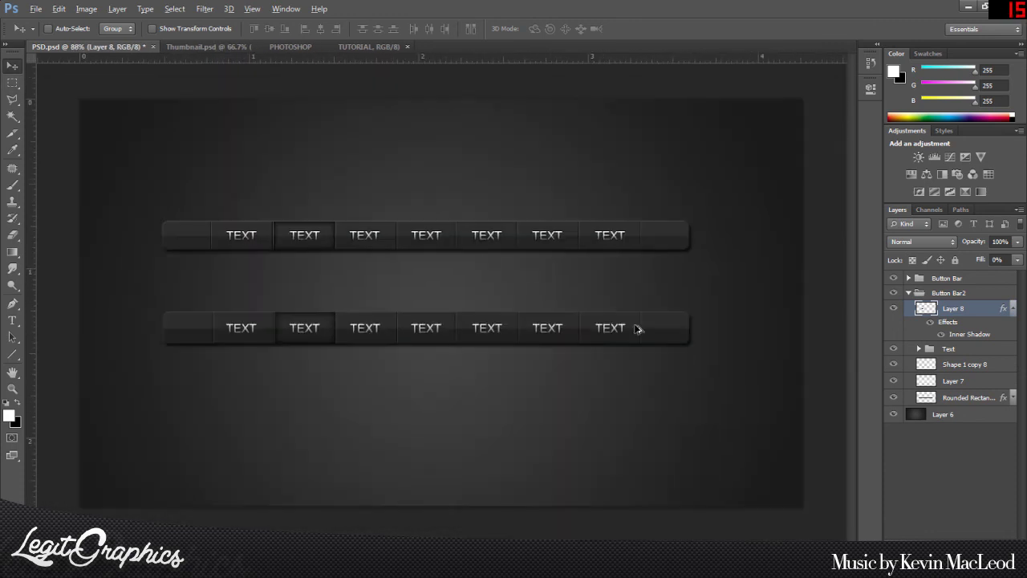
# Collapse the Button Bar2 group, leaving both seven-button bars visible on the canvas
pyautogui.press('alt')
pyautogui.click(910, 292)
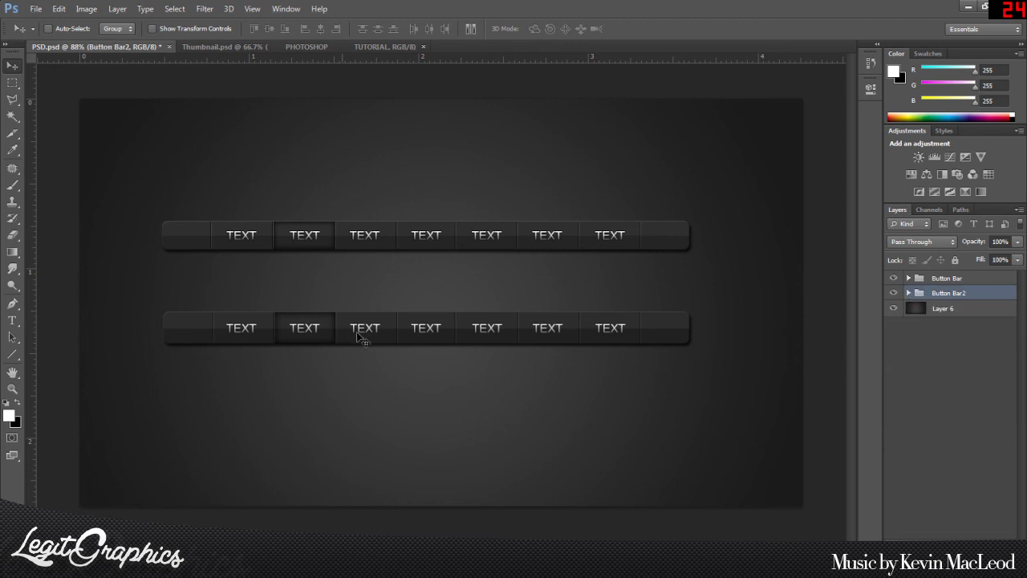